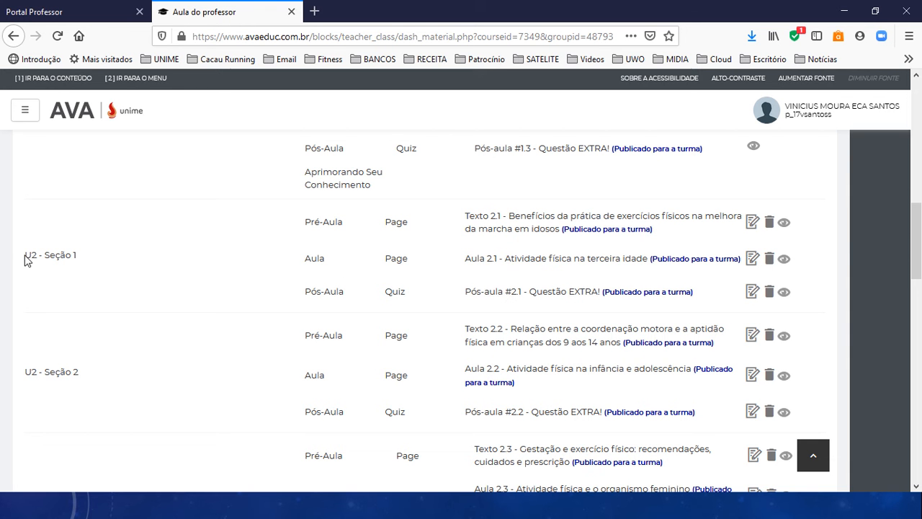
Examine the published class materials from U2 - Seção 1 down to the U4 - Seção 3 entry
left_click_drag(23, 258, 83, 260)
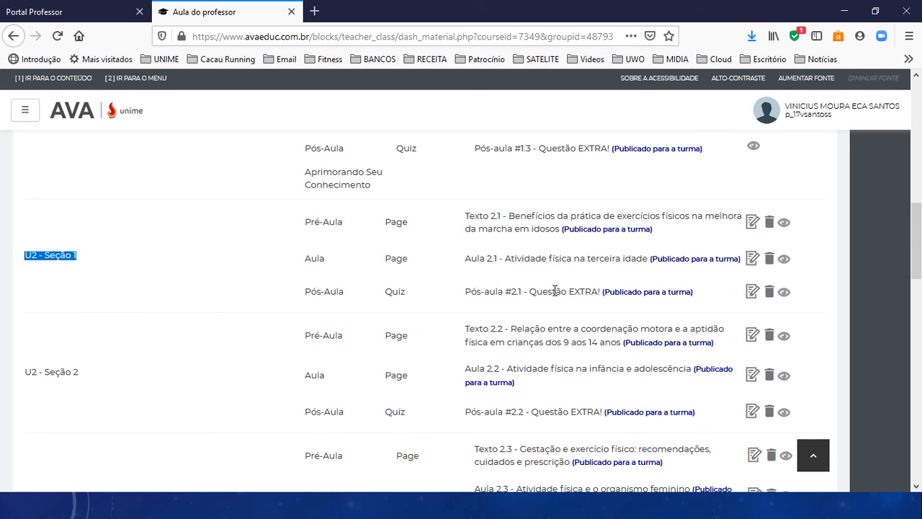
scroll(509, 305, "down", 5)
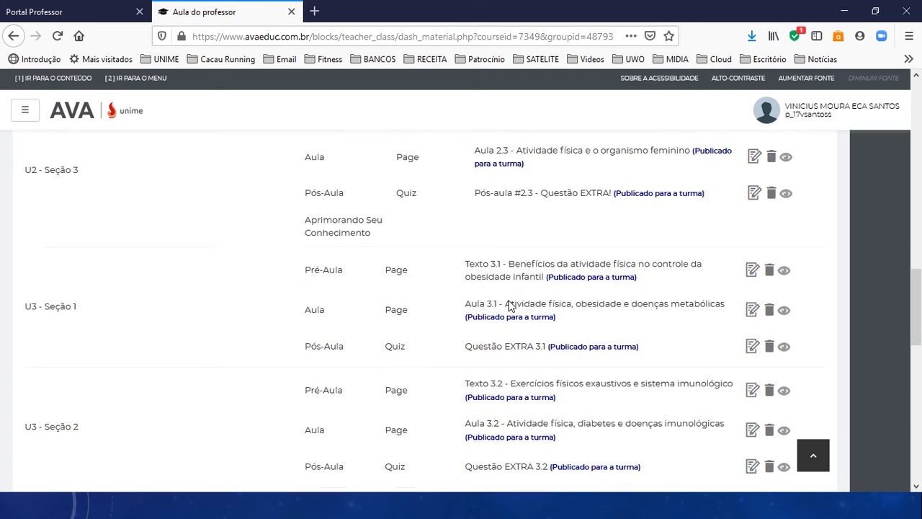
scroll(510, 306, "down", 5)
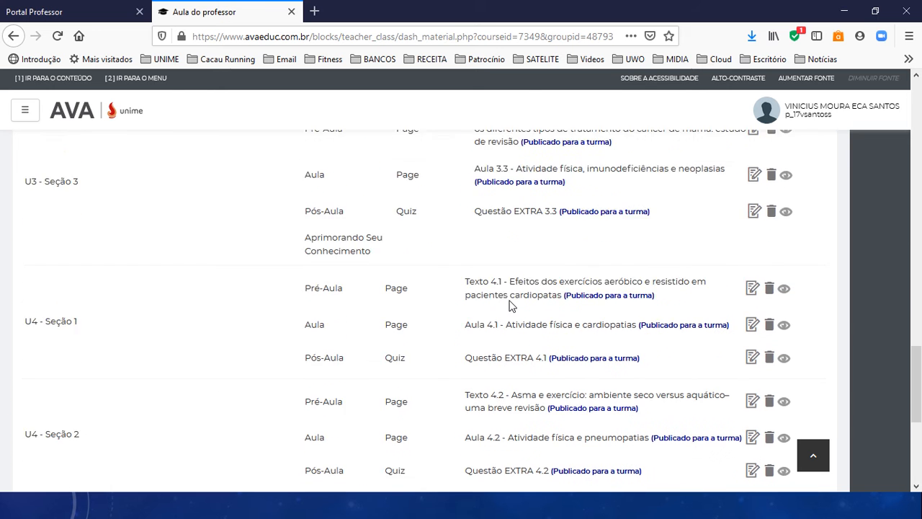
scroll(510, 305, "down", 1)
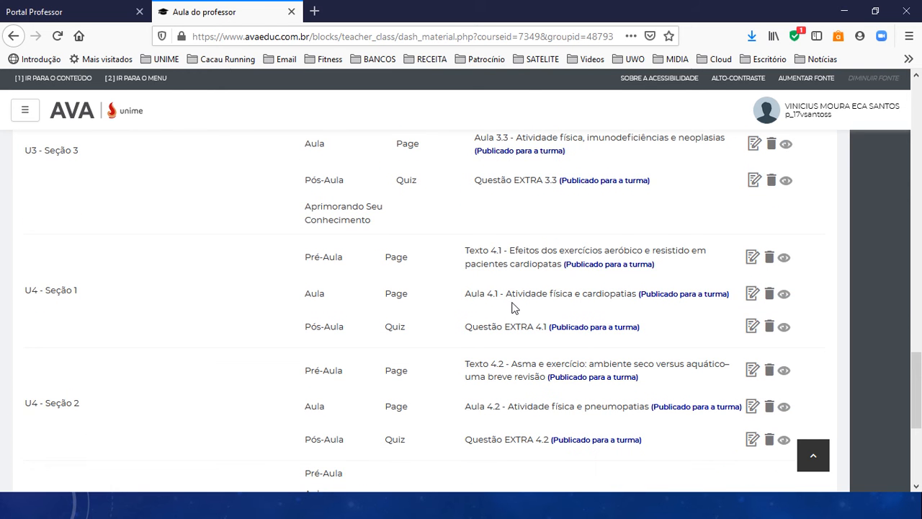
scroll(511, 306, "down", 3)
scroll(515, 309, "up", 1)
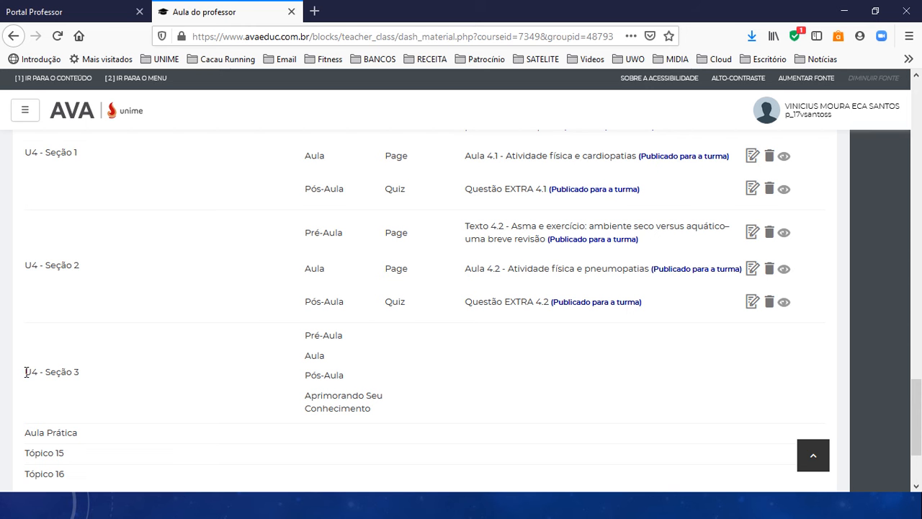
left_click_drag(26, 372, 87, 376)
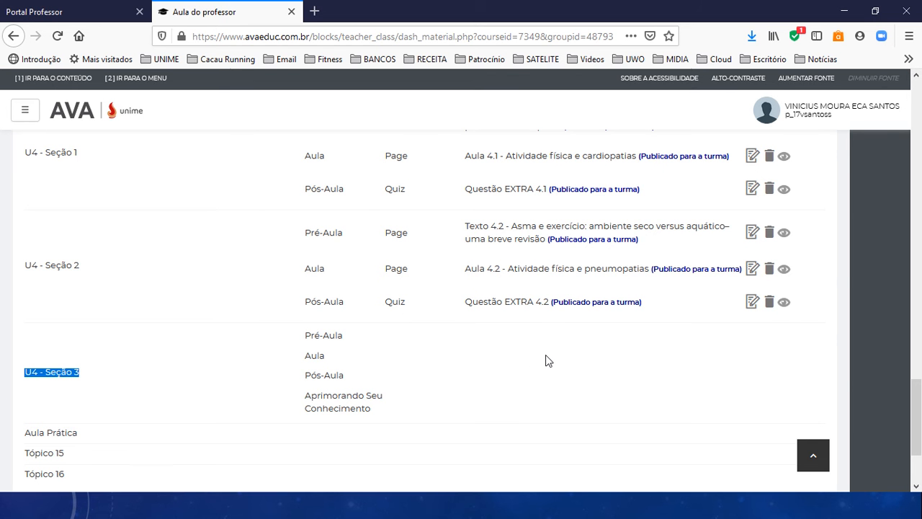
Switch to the Excel semester planning workbook and copy the pre-class content cell of meeting 13, "Texto 4.3 - O exercício físico como auxiliar no tratamento da depressão"
key("alt+Tab")
key("alt+Tab")
key("alt+Tab")
key("alt+Tab")
key("alt+Tab")
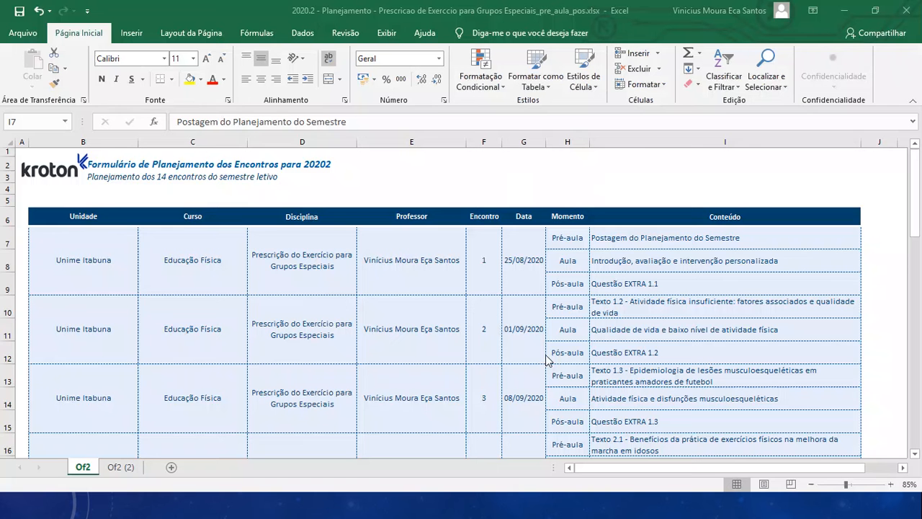
scroll(658, 346, "down", 8)
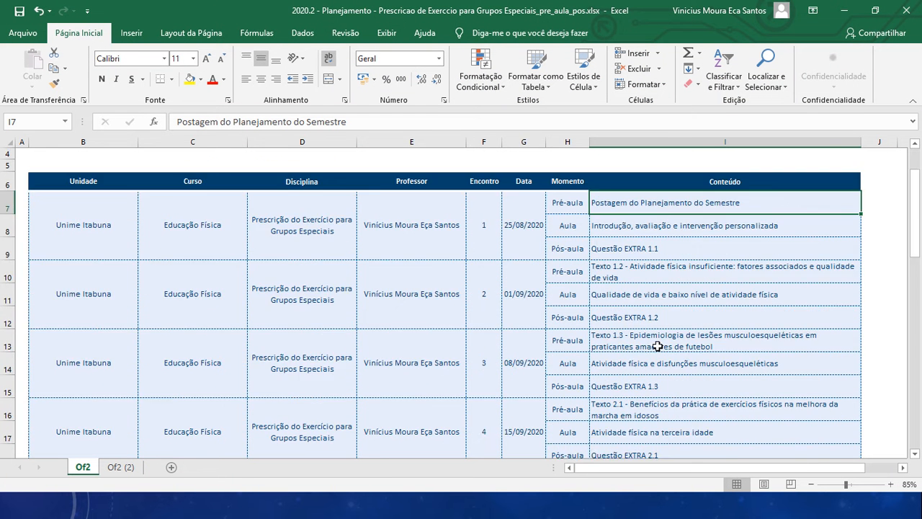
scroll(657, 347, "down", 4)
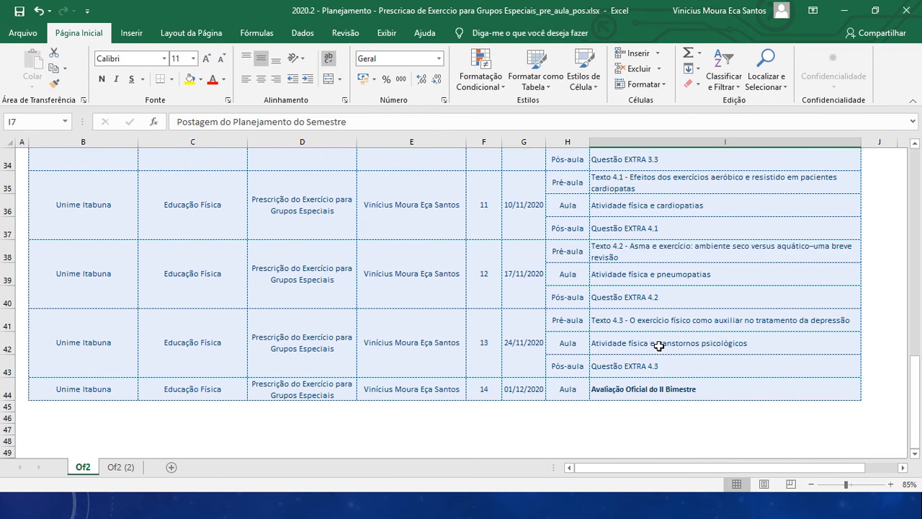
left_click(623, 256)
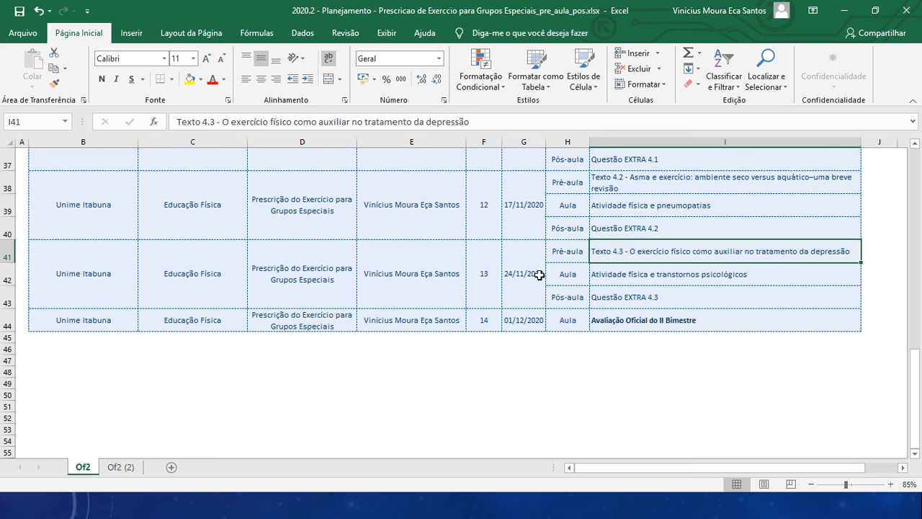
left_click(481, 268)
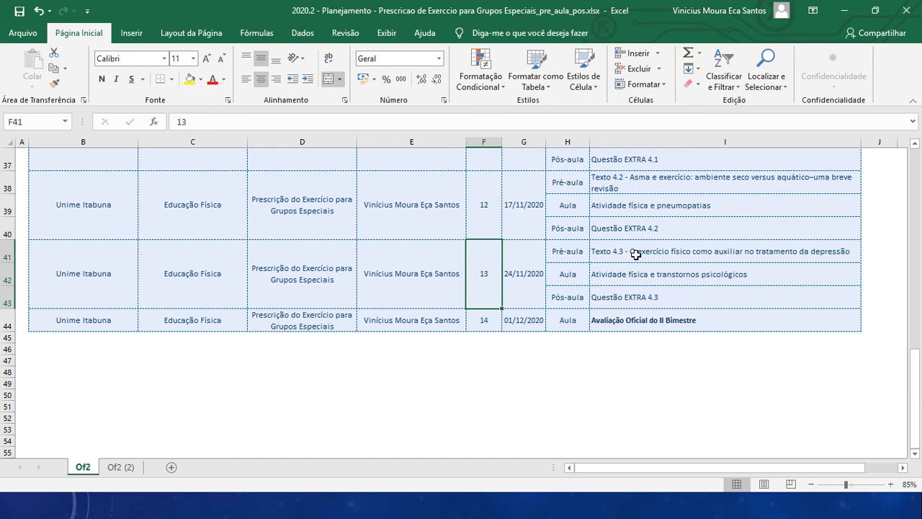
left_click(578, 254)
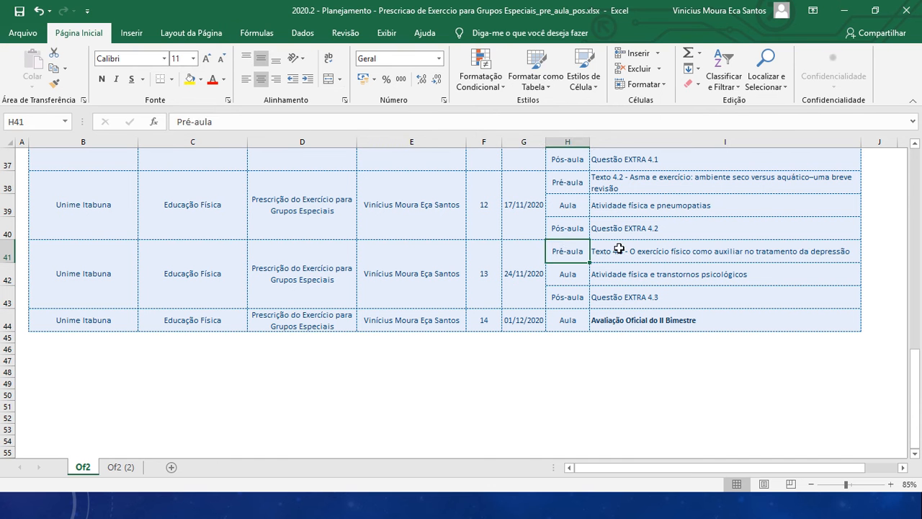
left_click(624, 249)
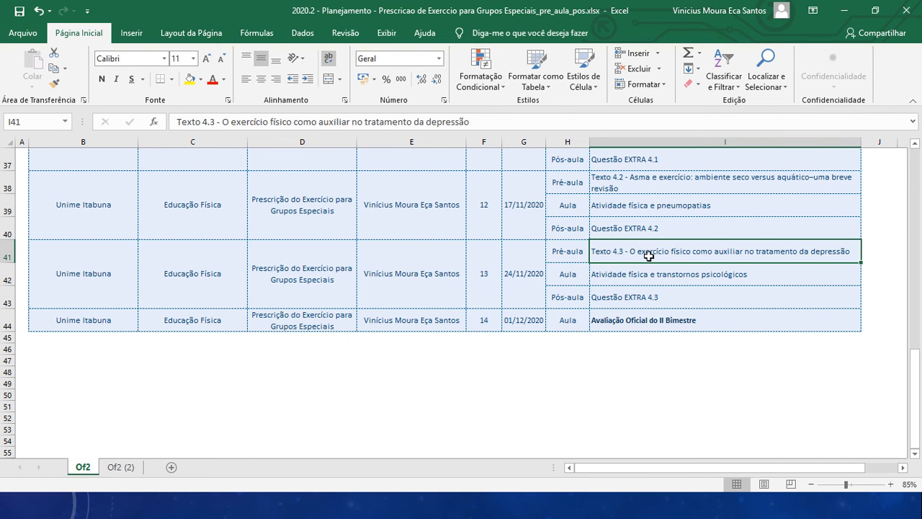
key("ctrl+c")
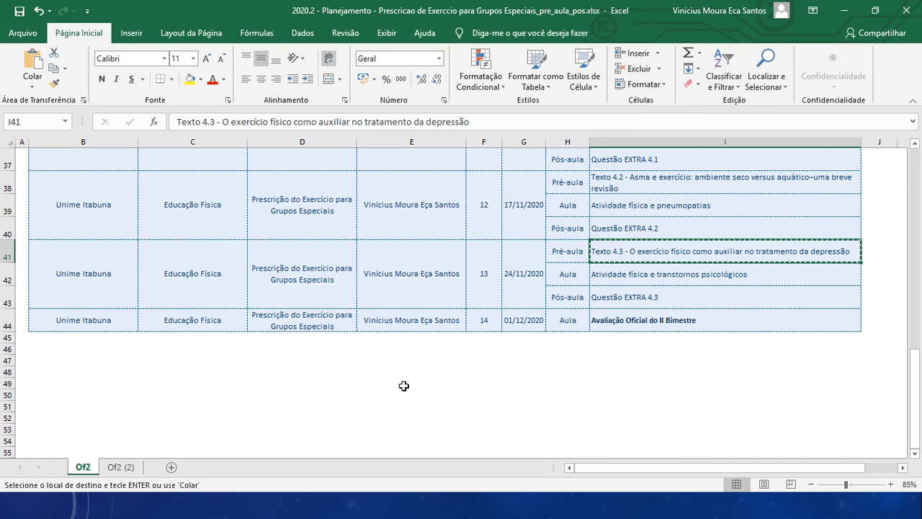
Switch back to the AVA material dashboard in Firefox and start creating a new page
key("alt+Tab")
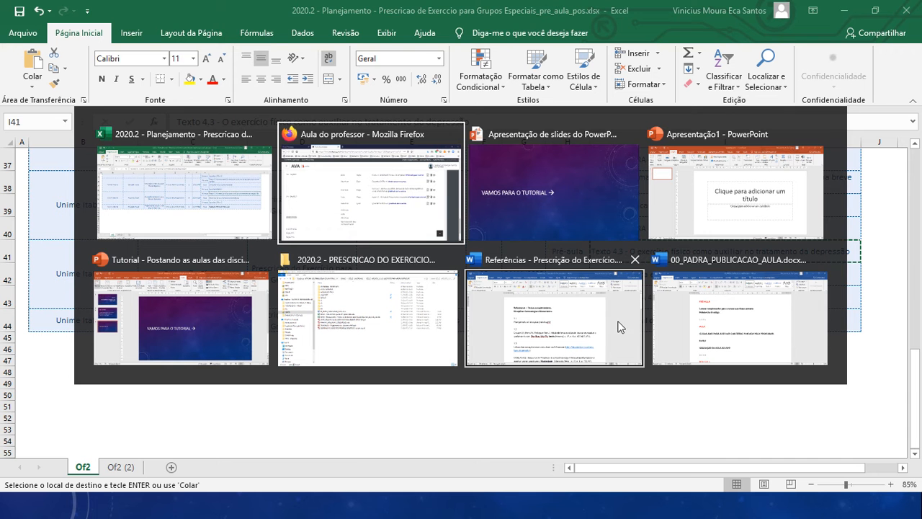
key("Tab")
key("Tab")
key("Tab")
key("Tab")
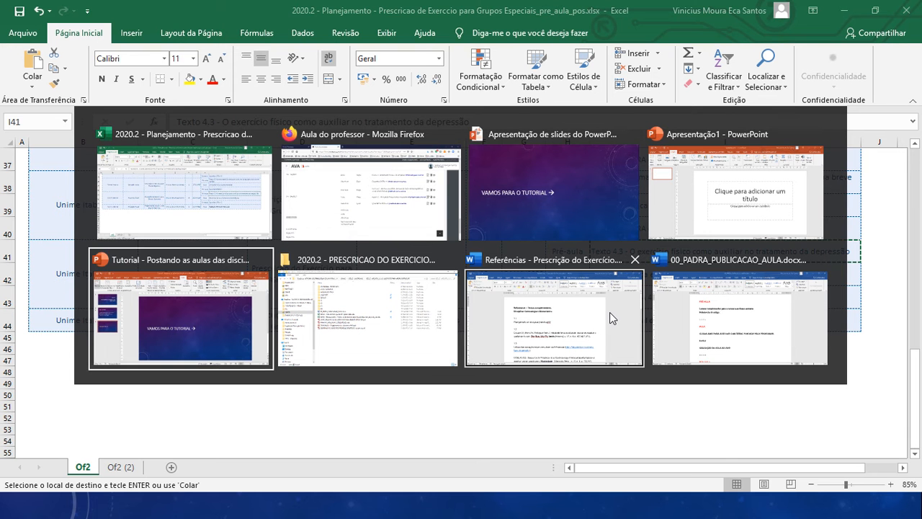
key("Tab")
key("Tab")
key("Tab")
key("Tab")
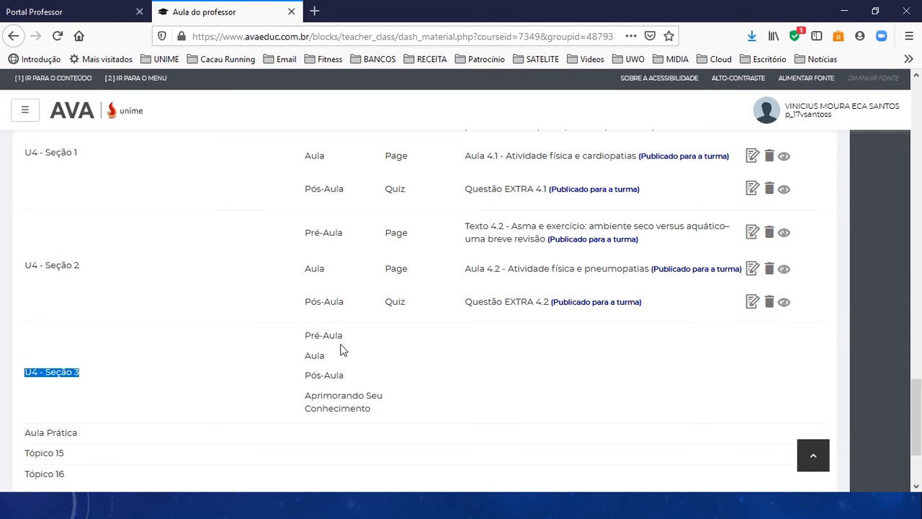
scroll(153, 316, "up", 15)
scroll(152, 314, "up", 6)
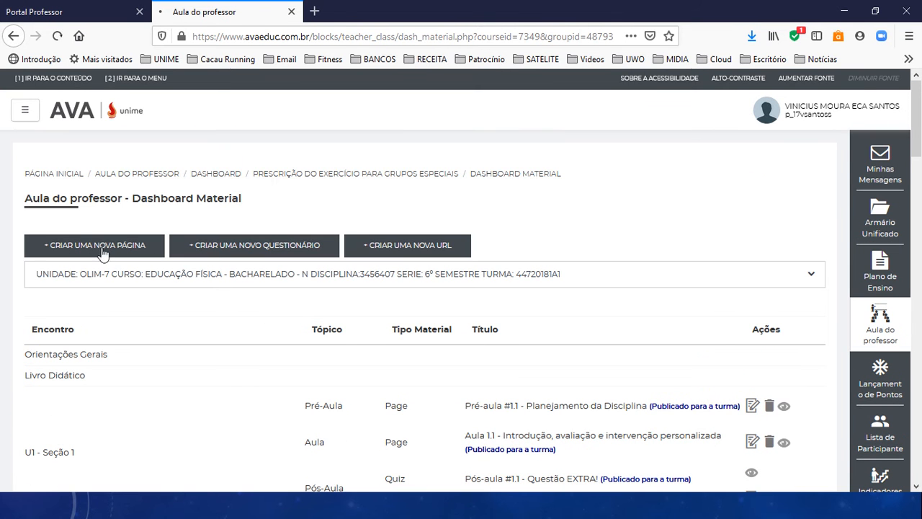
left_click(103, 252)
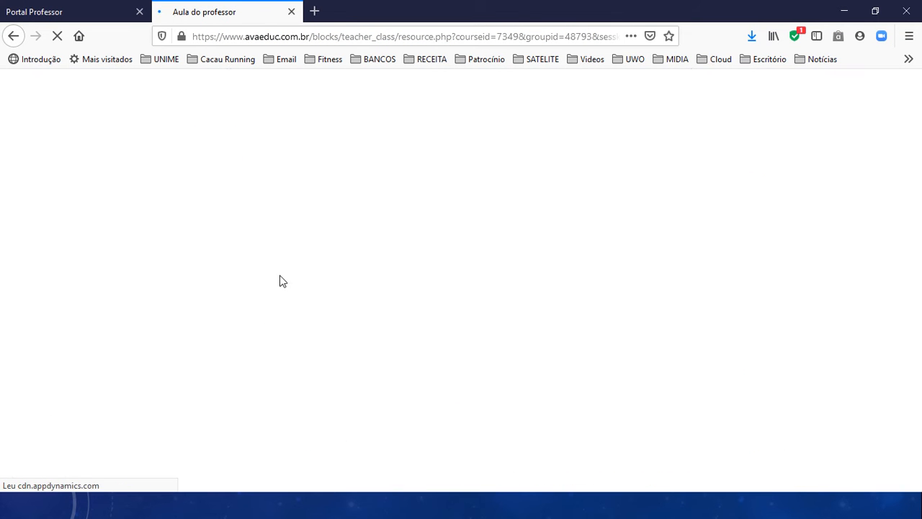
Paste "Texto 4.3 - O exercício físico como auxiliar no tratamento da depressão" as the new page's title
left_click(301, 286)
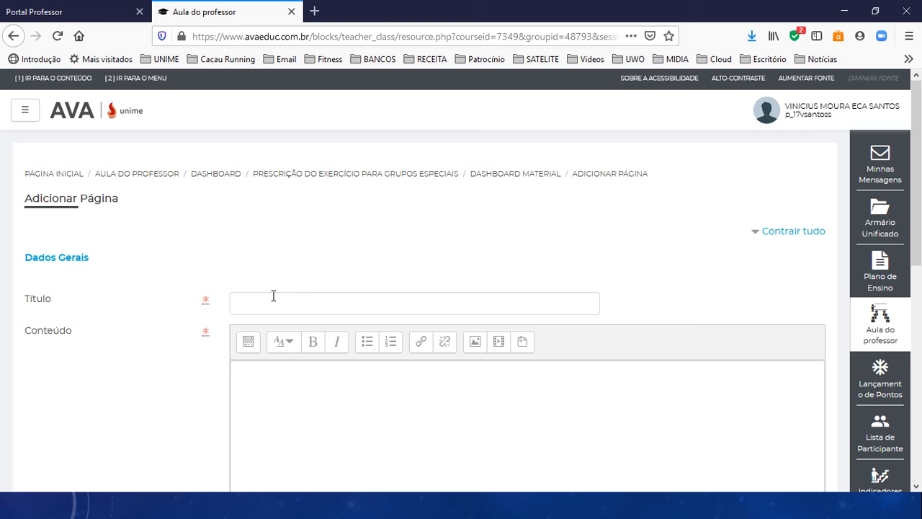
left_click(269, 301)
key("ctrl+v")
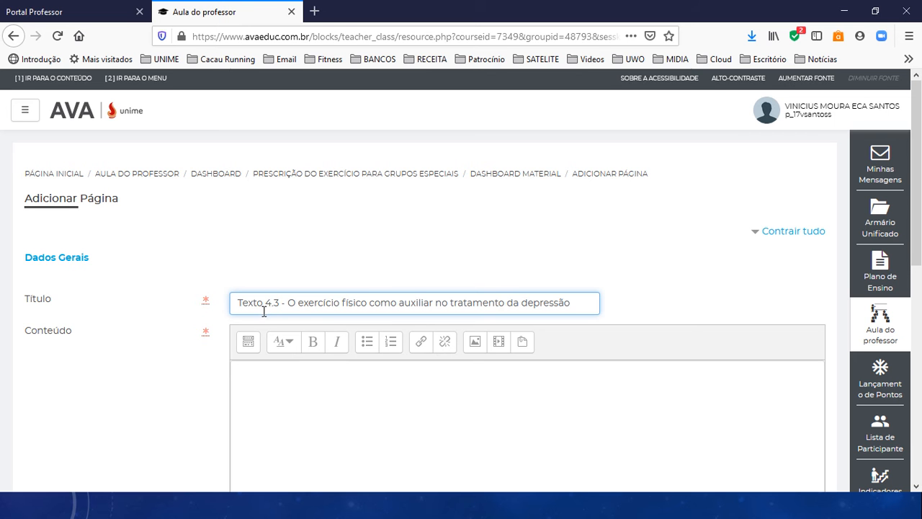
Place the cursor in the page's content field and switch to 00_PADRA_PUBLICACAO_AULA.docx in Word
left_click(323, 412)
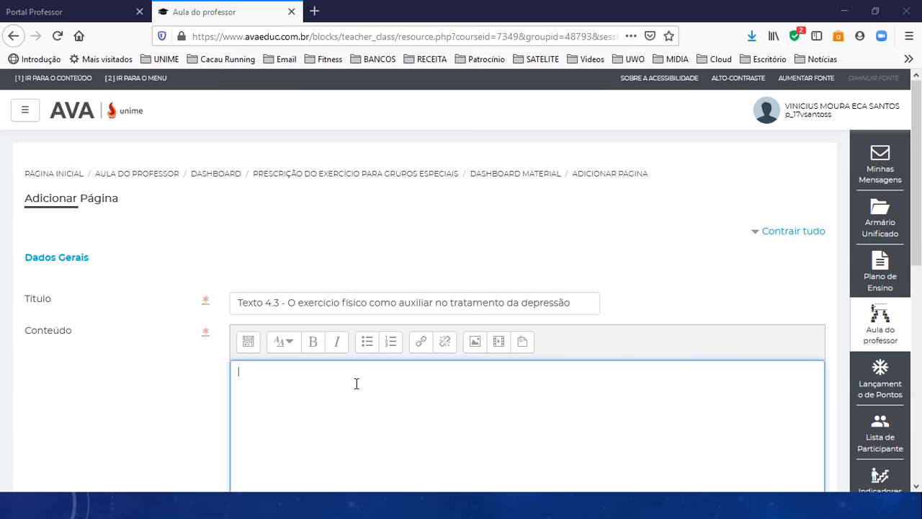
key("alt+Tab")
key("alt+Tab")
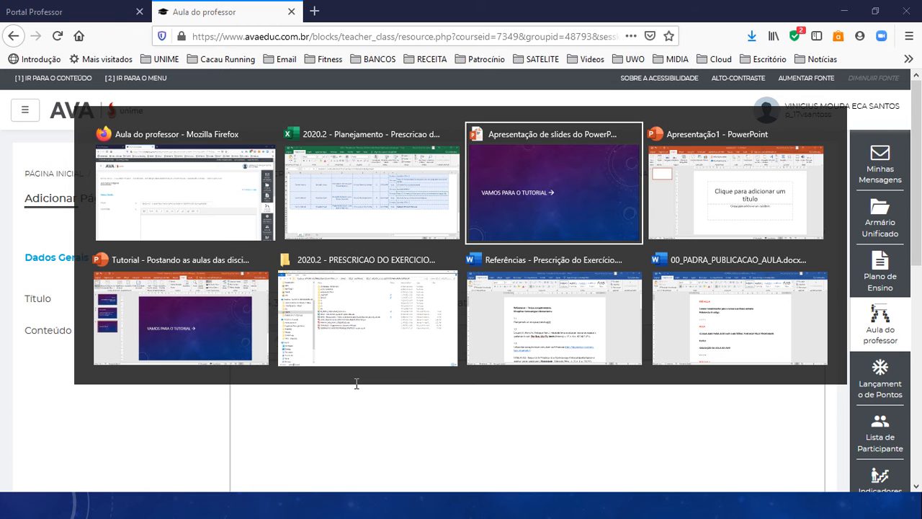
key("alt+Tab")
key("alt+Tab")
key("alt+Tab")
key("alt+Tab")
key("alt+Tab")
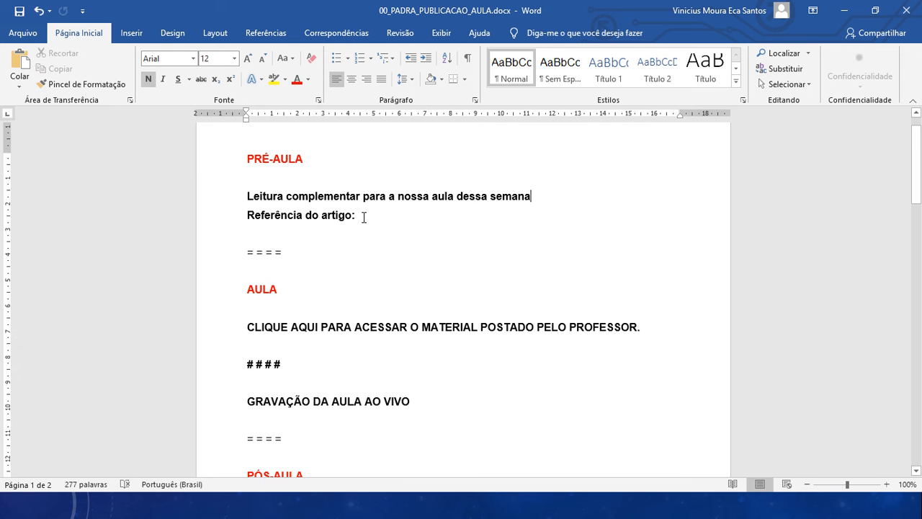
Examine the template's standard texts for the AULA and PÓS-AULA sections
scroll(240, 294, "down", 2)
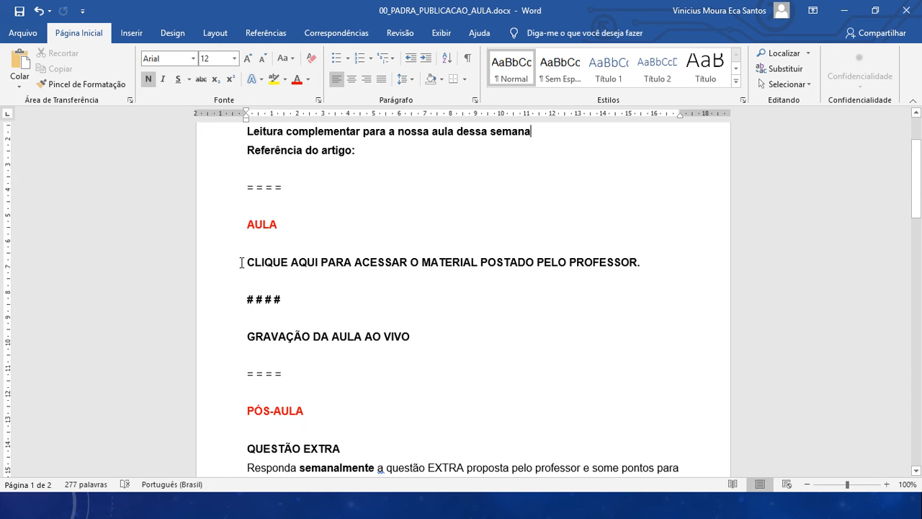
left_click_drag(270, 261, 480, 262)
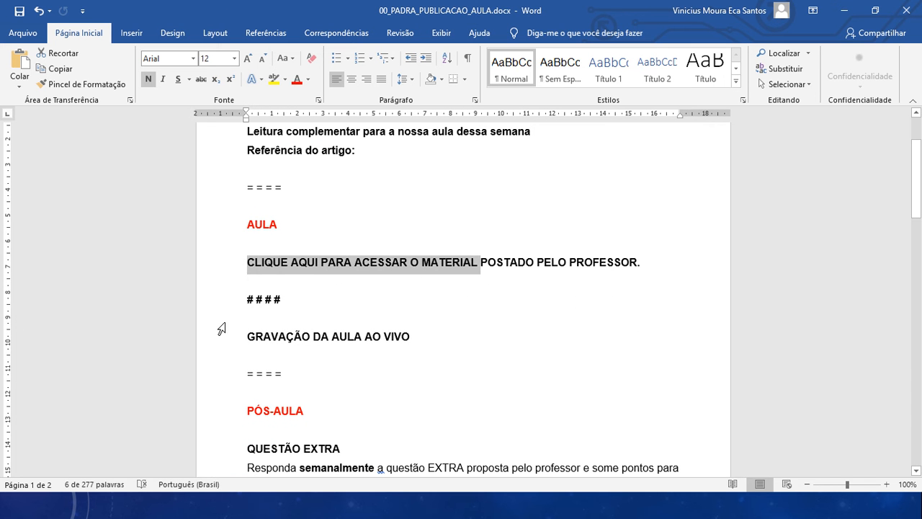
left_click(231, 265)
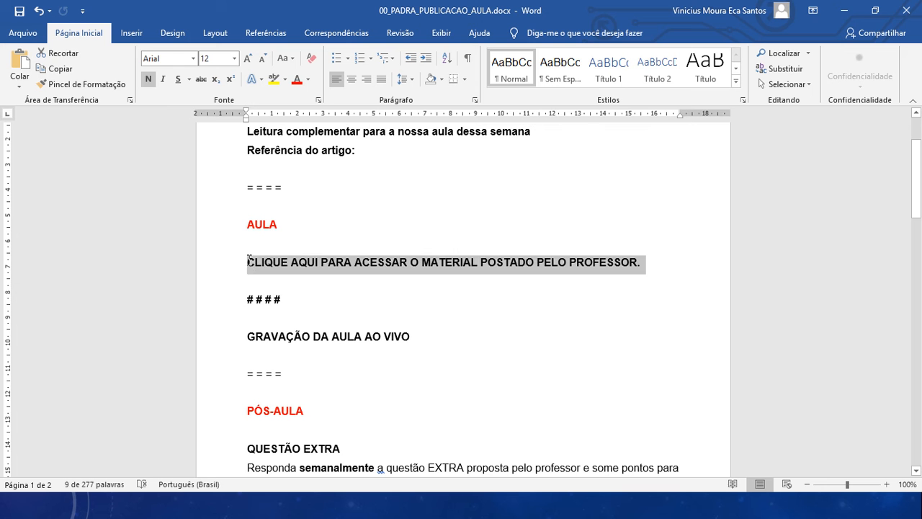
left_click_drag(247, 262, 411, 337)
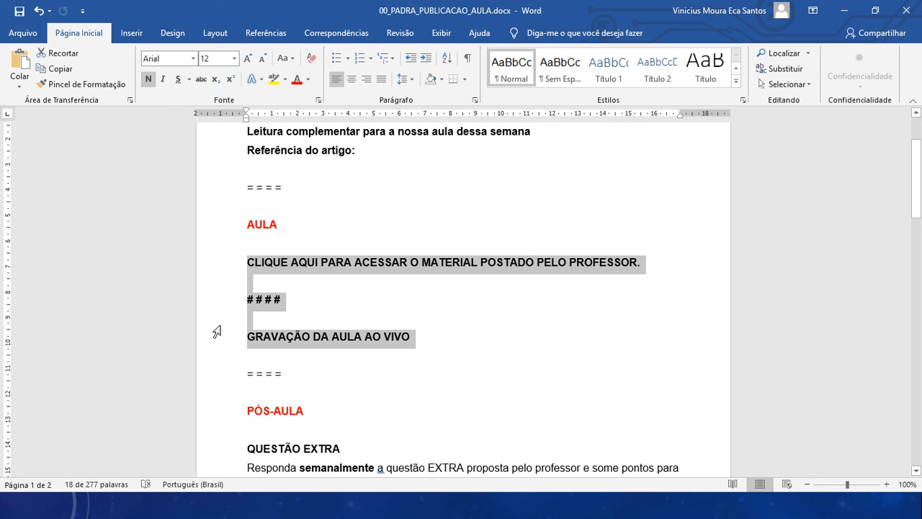
scroll(216, 328, "down", 3)
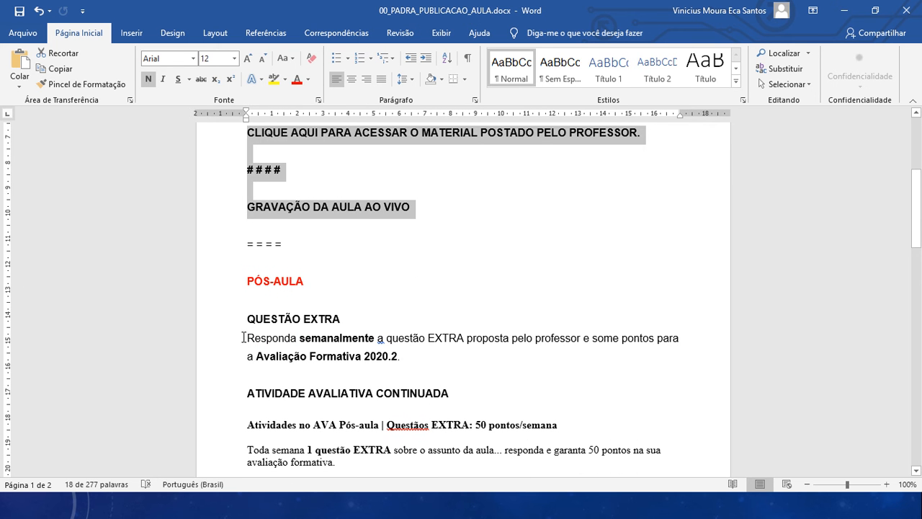
left_click_drag(243, 337, 402, 353)
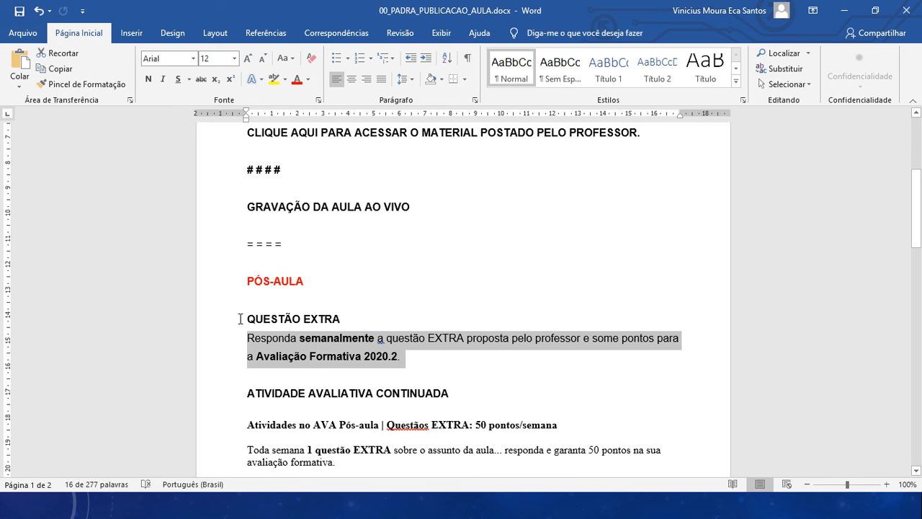
Copy the template's two PRÉ-AULA lines on complementary reading and article reference, and paste them into the new page's content in Firefox
scroll(238, 319, "up", 2)
scroll(270, 303, "up", 5)
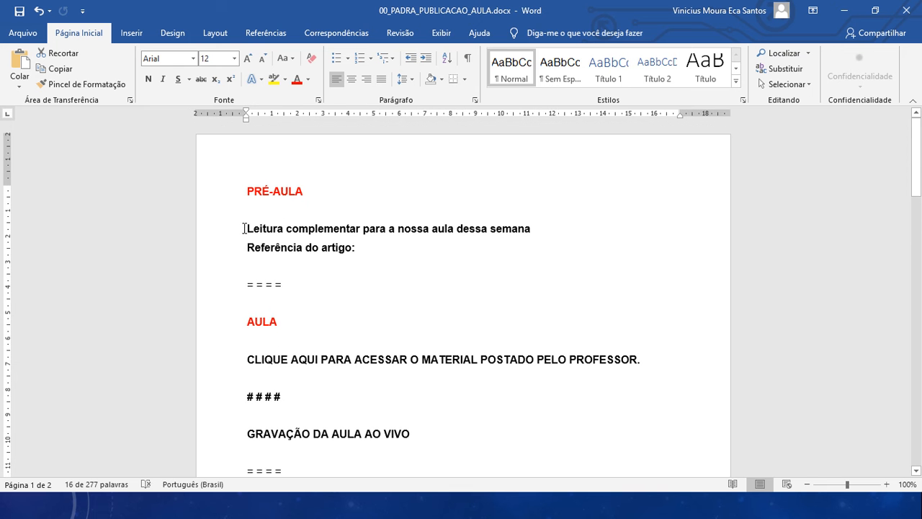
left_click_drag(244, 228, 362, 247)
key("ctrl+c")
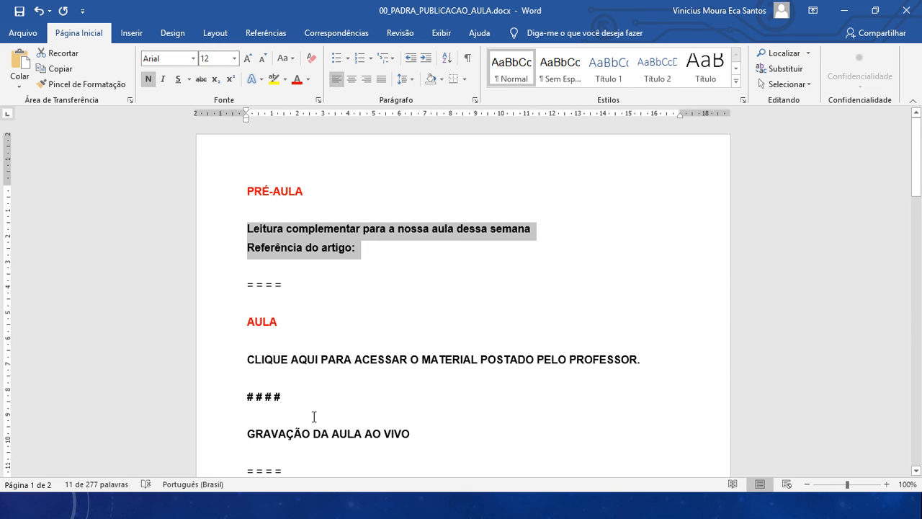
key("alt+Tab")
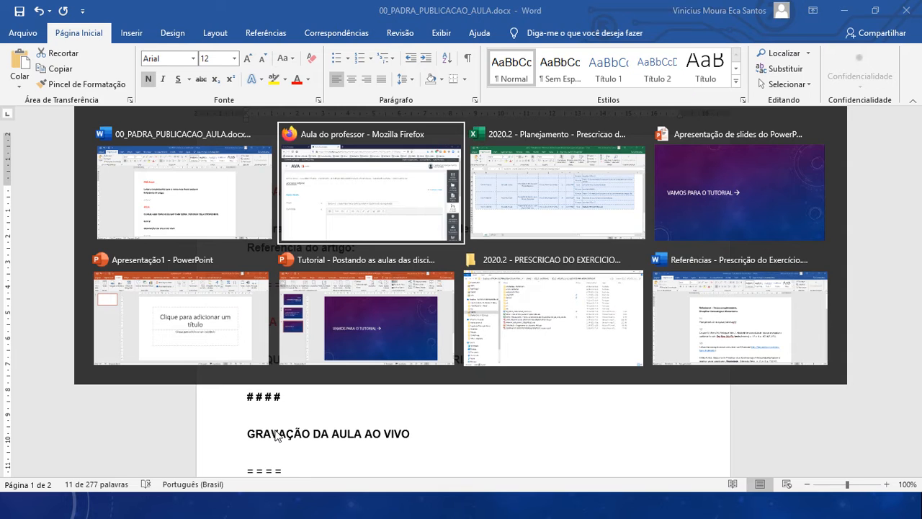
scroll(289, 424, "down", 3)
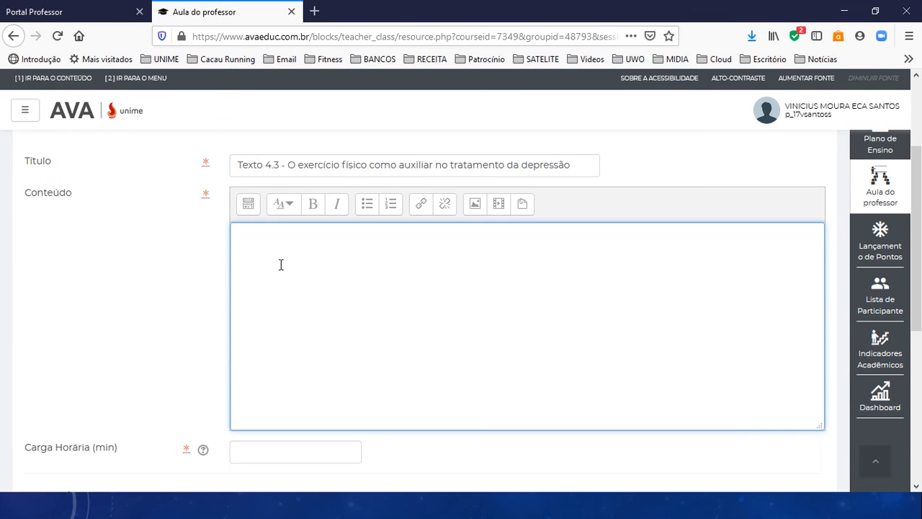
key("ctrl+v")
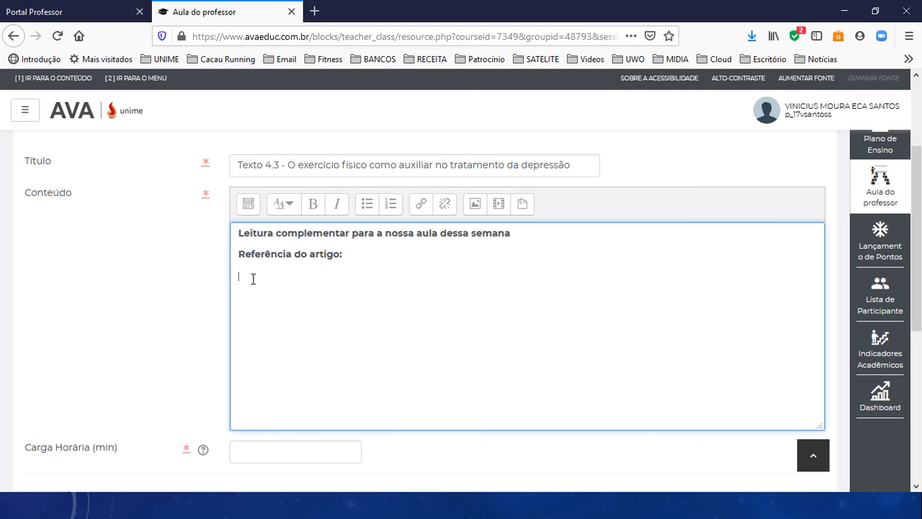
Switch to Referências - Prescrição do Exercício.docx in Word and locate the reference for text 4.3
key("alt+Tab")
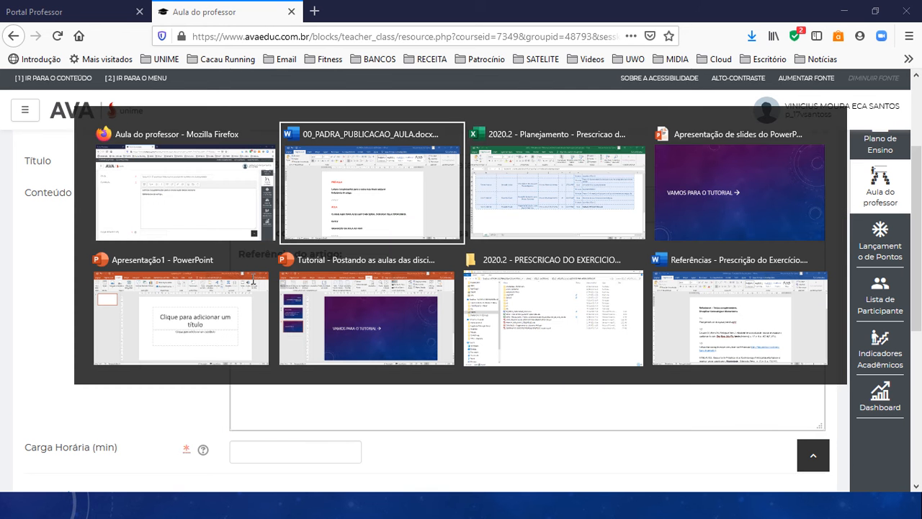
key("alt+Tab")
key("alt+Tab")
key("alt+Tab")
key("alt+Tab")
key("alt+Tab")
key("alt+Tab")
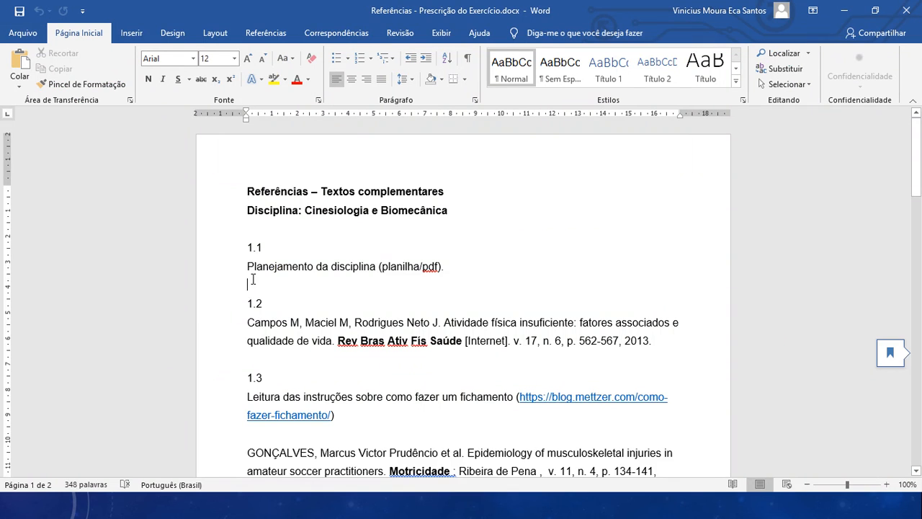
scroll(348, 307, "down", 1)
scroll(348, 306, "down", 12)
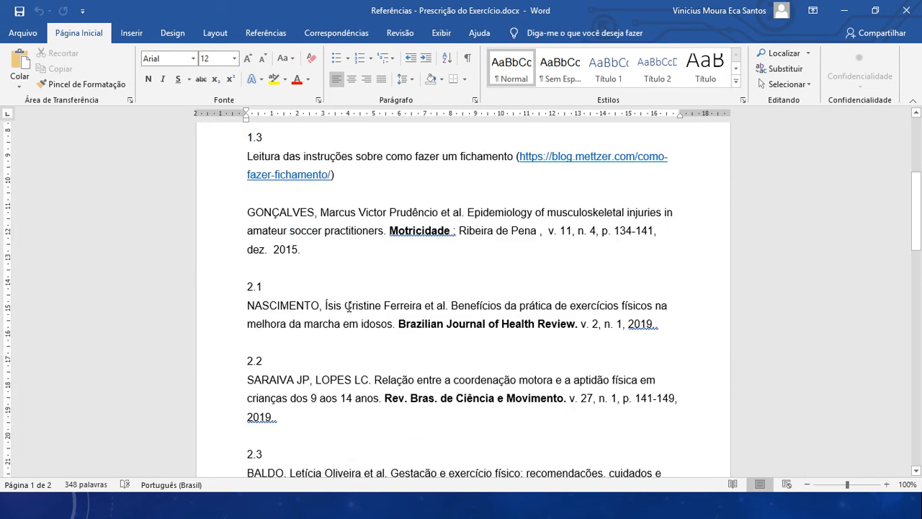
scroll(354, 312, "down", 10)
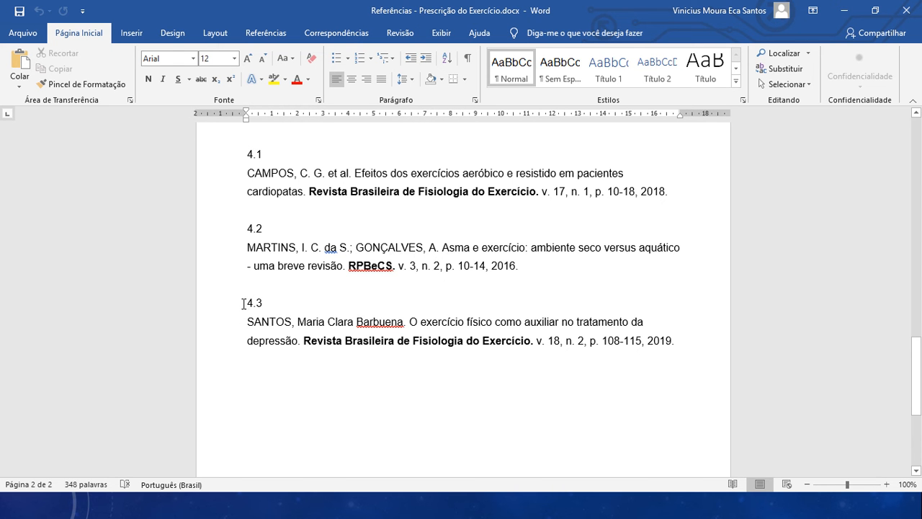
Copy the complete 4.3 article reference and paste it below "Referência do artigo:" in the new page's content in Firefox
left_click_drag(242, 321, 677, 336)
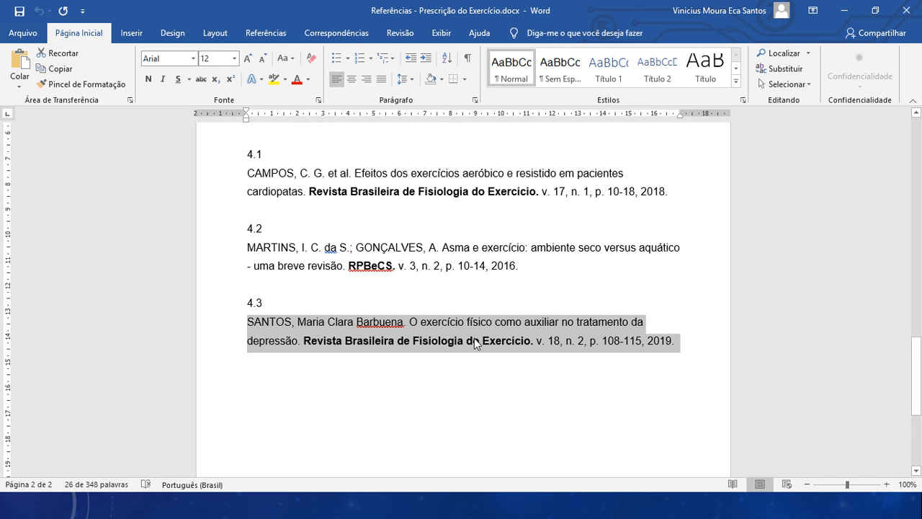
key("alt")
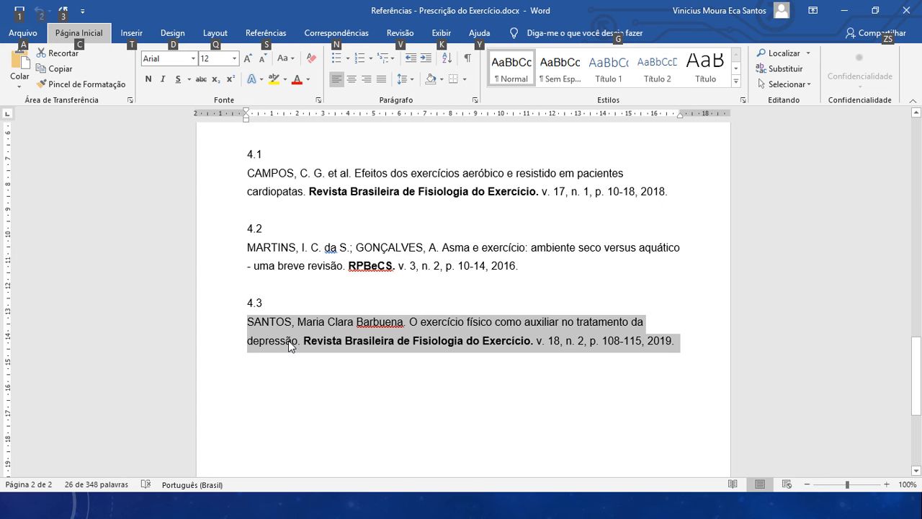
left_click(293, 336)
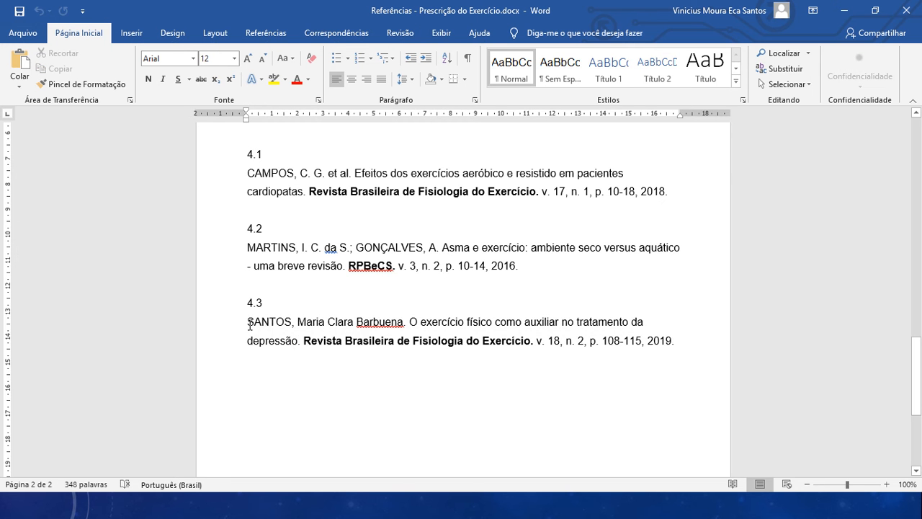
left_click_drag(247, 321, 674, 347)
key("ctrl+c")
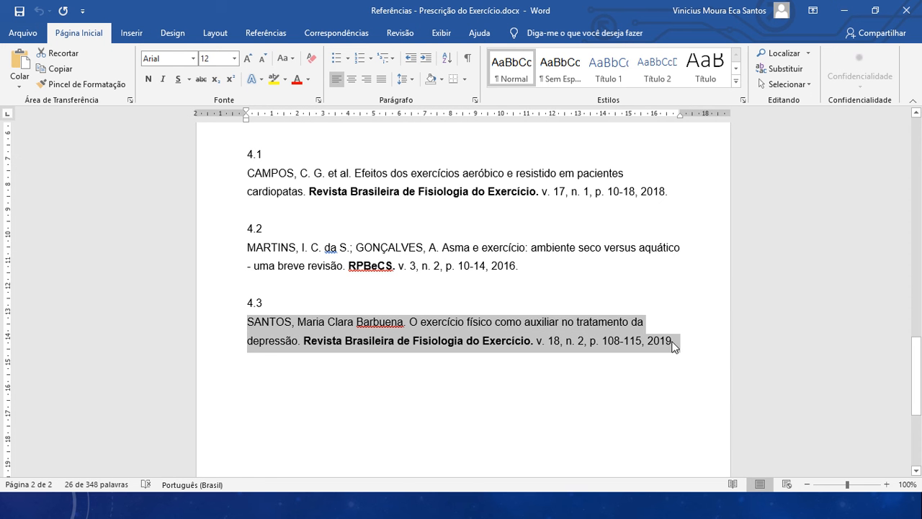
key("alt+Tab")
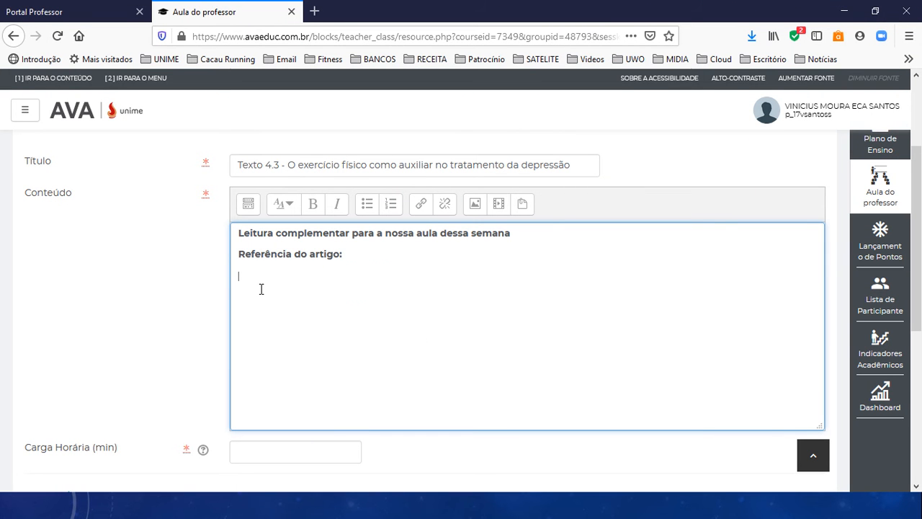
key("ctrl+v")
Link the whole pasted reference to an uploaded copy of "Texto 4.3 - O exercício físico como auxiliar no tratamento da depressão.pdf" from the TEXTOS folder
left_click_drag(238, 275, 493, 302)
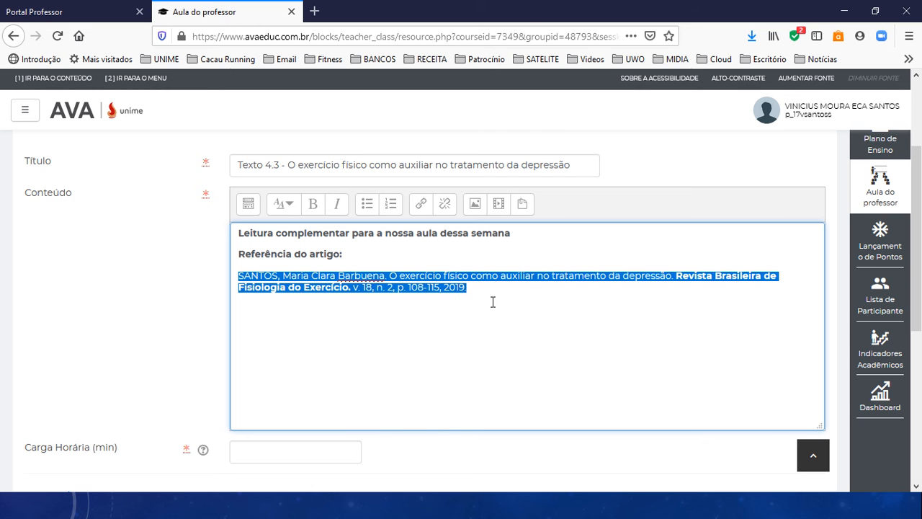
left_click(421, 208)
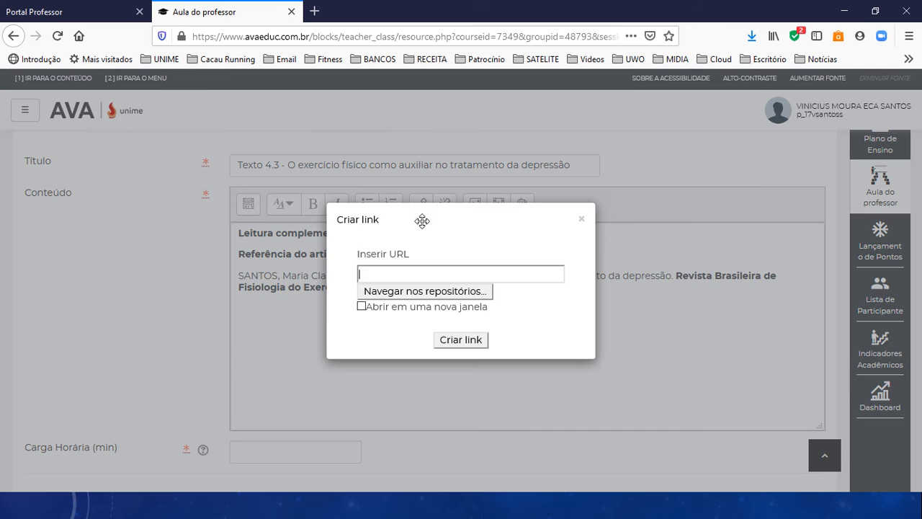
left_click(411, 294)
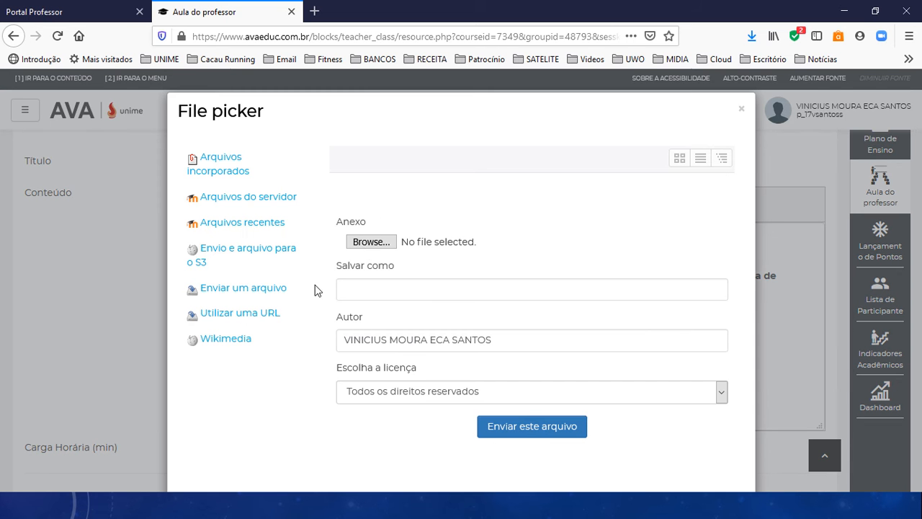
left_click(369, 247)
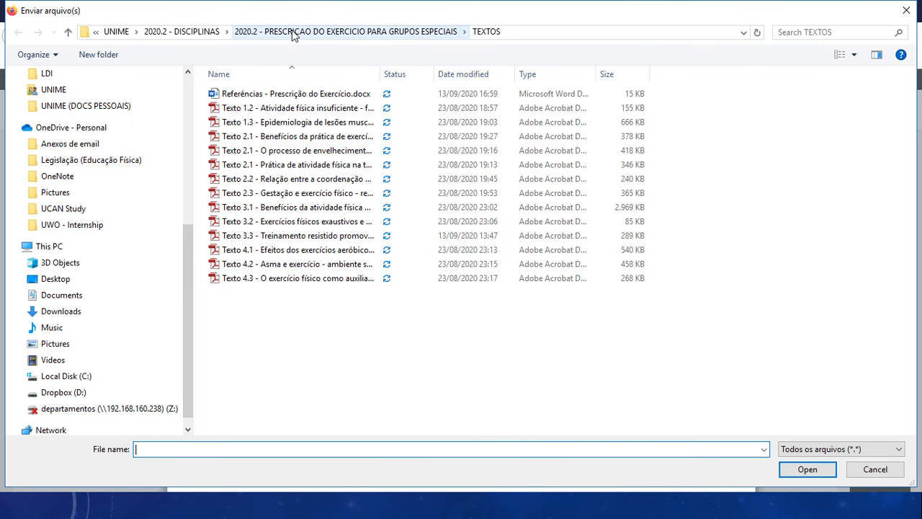
left_click(275, 280)
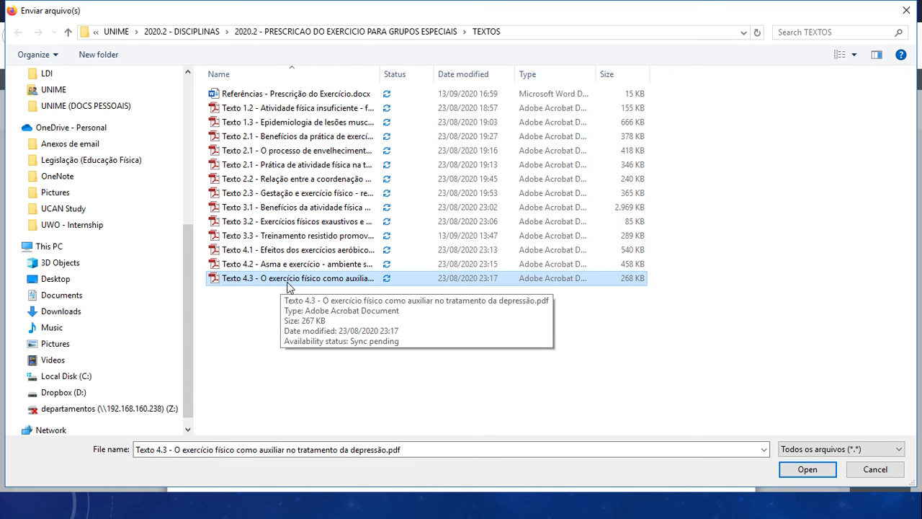
left_click(802, 472)
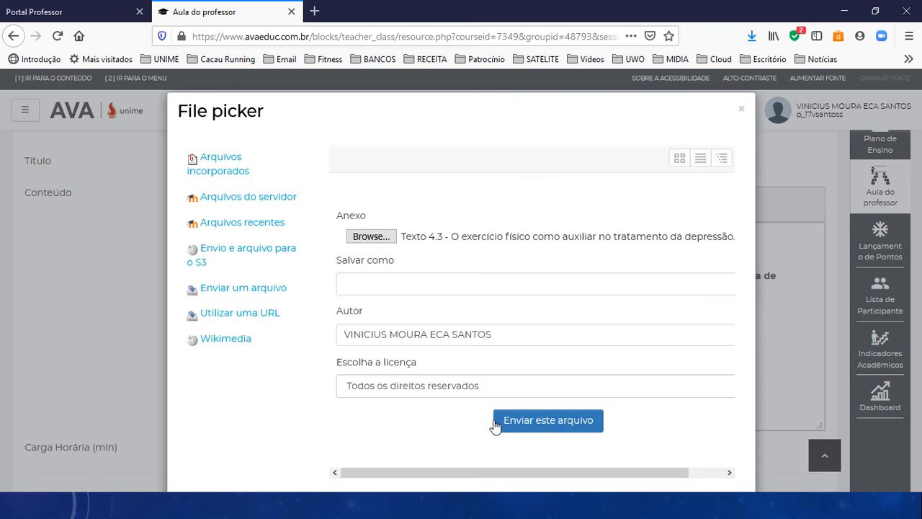
left_click(547, 423)
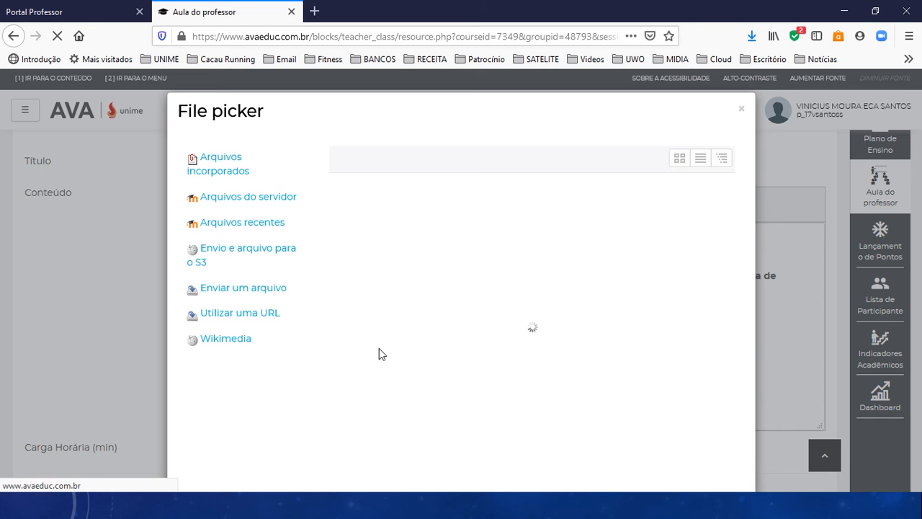
Set the page's Carga Horária to 15 minutes and review the title and content
scroll(161, 351, "down", 3)
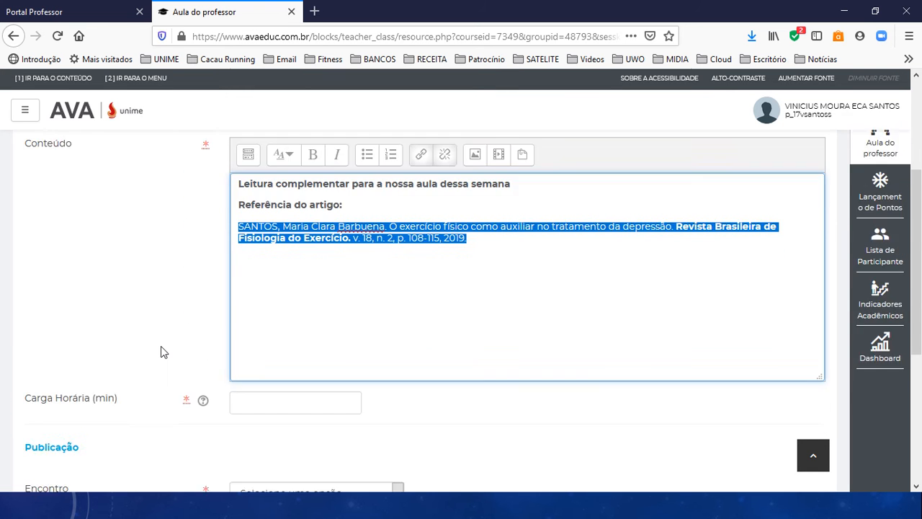
left_click(260, 315)
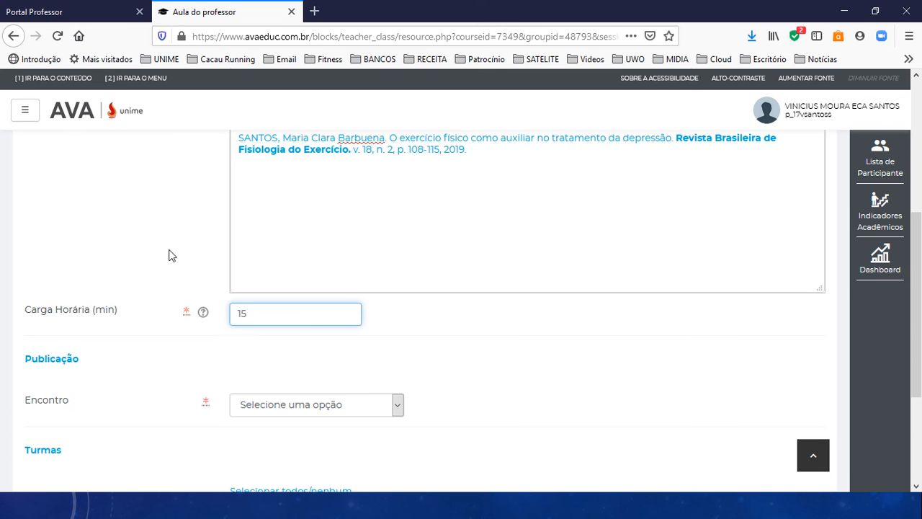
scroll(168, 255, "up", 3)
scroll(168, 257, "down", 2)
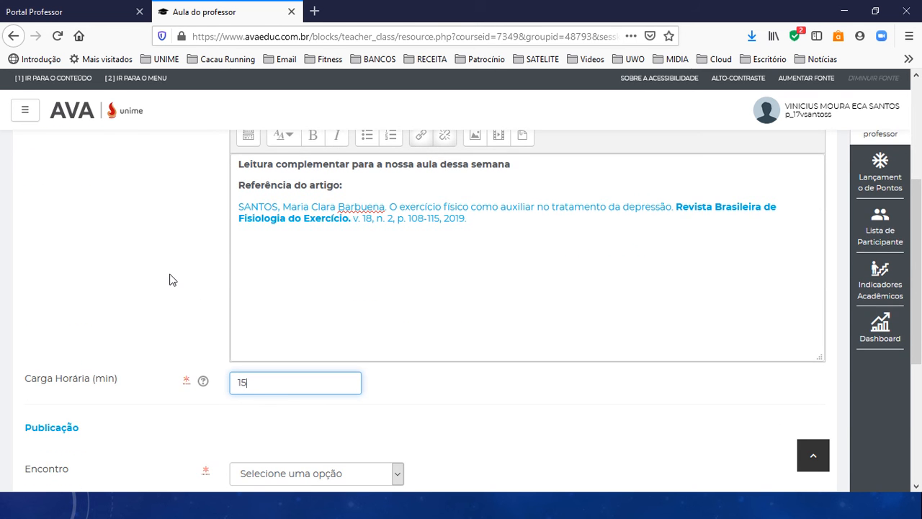
scroll(171, 278, "up", 2)
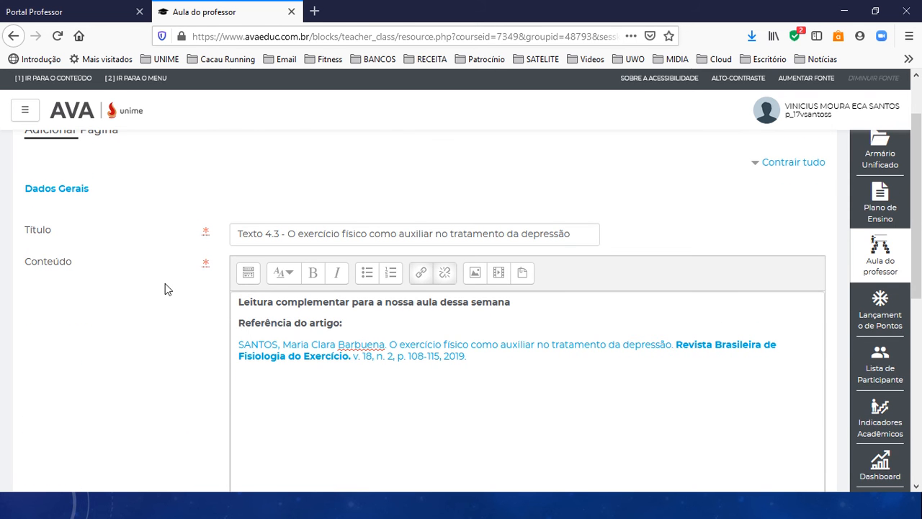
scroll(167, 288, "up", 1)
scroll(130, 323, "down", 6)
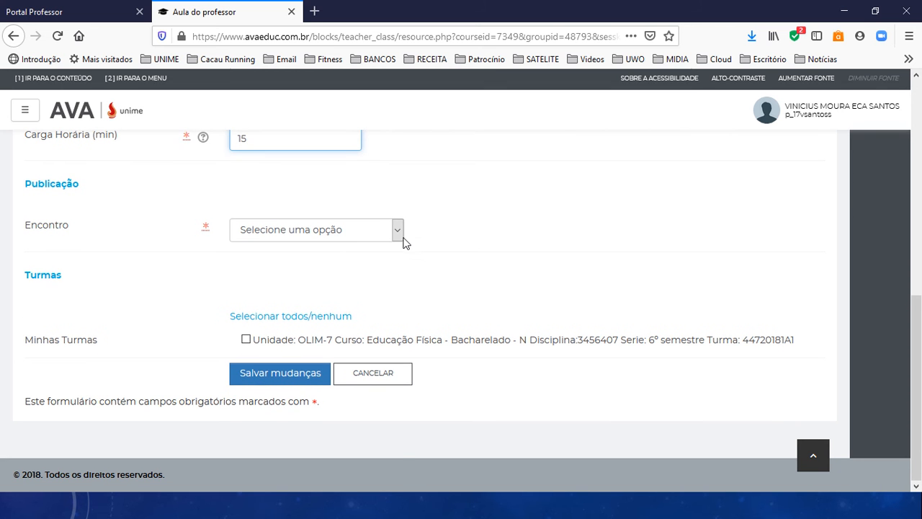
Assign the page to Pré-Aula of U4 - Seção 3 for the listed Educação Física class and save it
left_click(402, 236)
left_click_drag(399, 275, 400, 458)
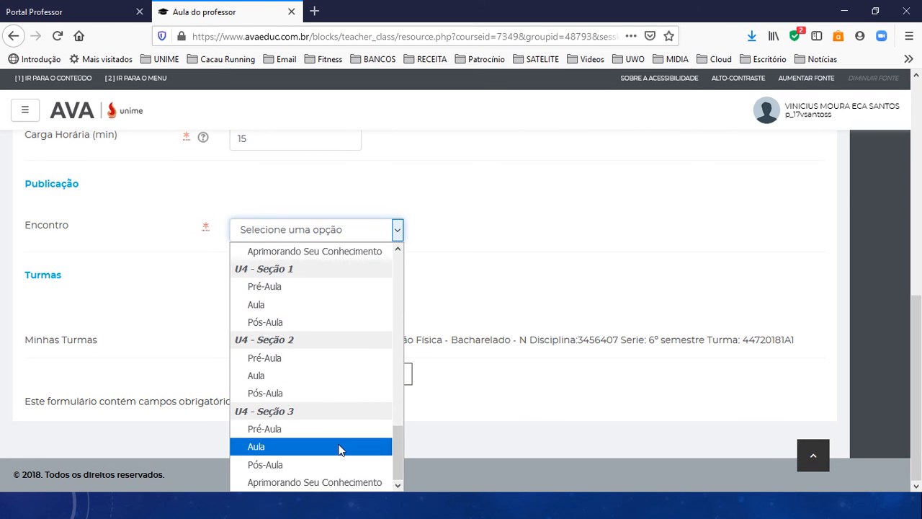
left_click(288, 428)
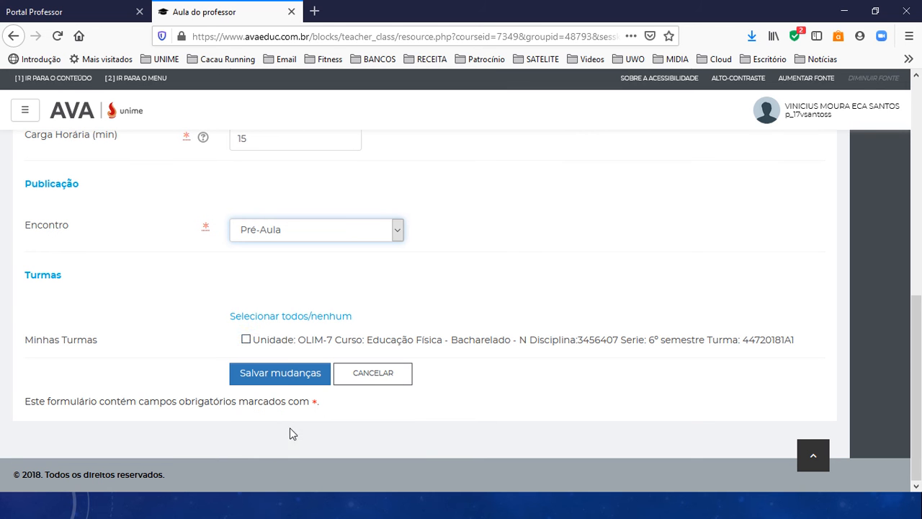
left_click(246, 341)
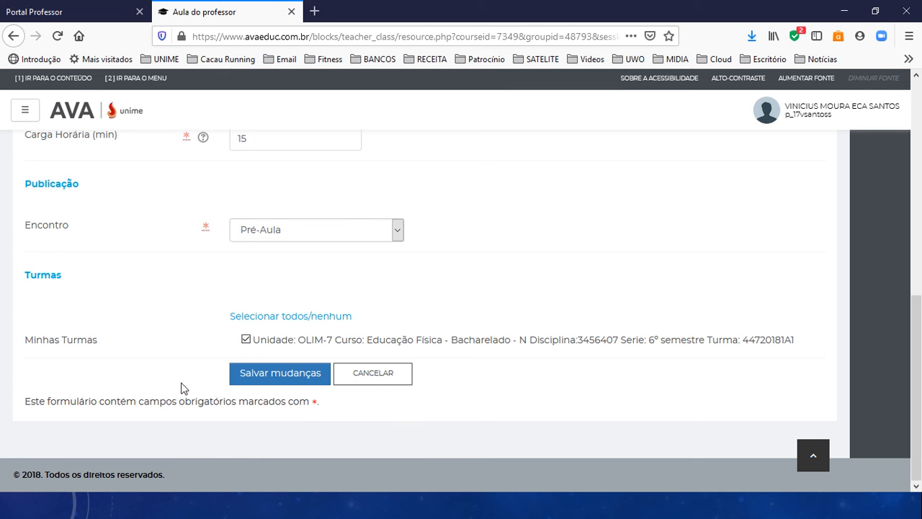
left_click(276, 378)
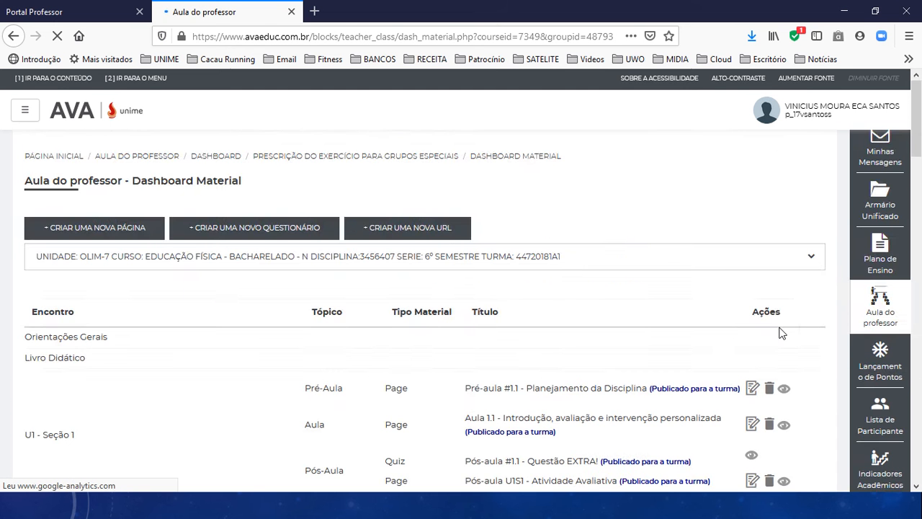
Check the U4 - Seção 3 pre-class entry in the materials list, and start a new page with the cursor in its title field
scroll(778, 334, "down", 5)
scroll(774, 336, "down", 15)
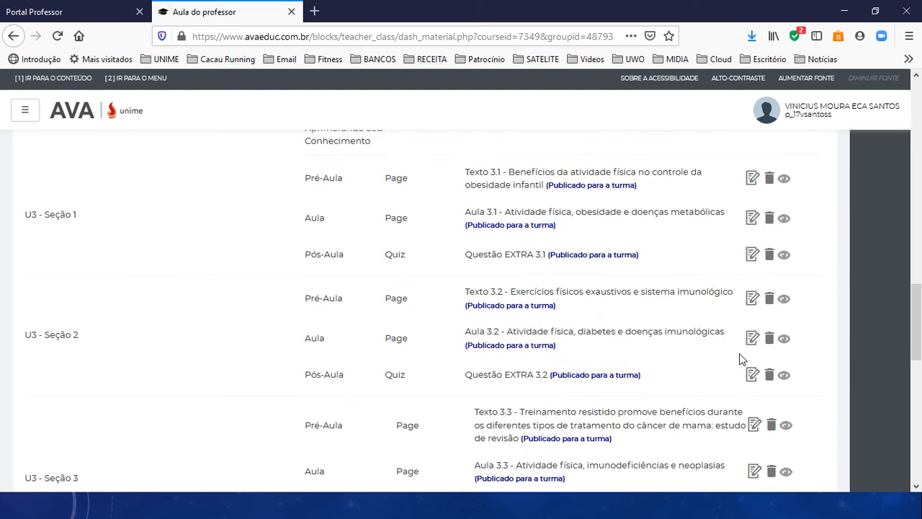
scroll(720, 365, "down", 4)
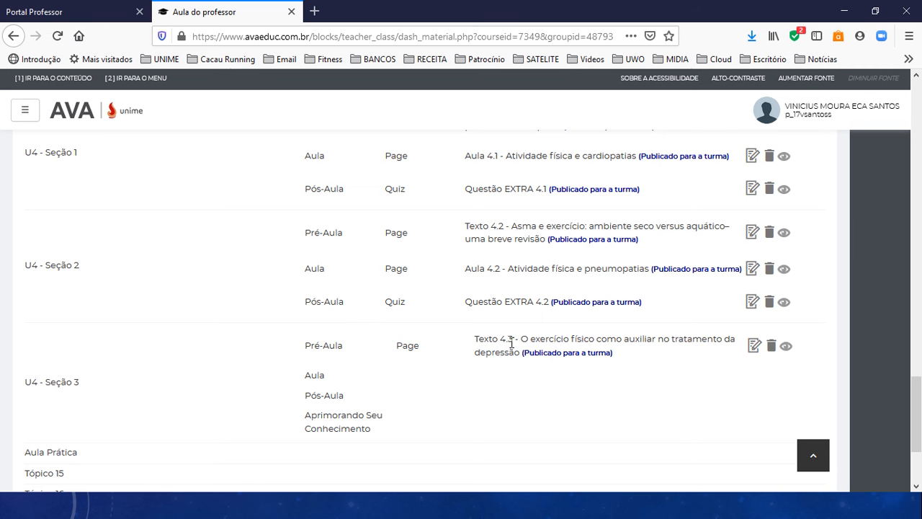
scroll(183, 336, "up", 12)
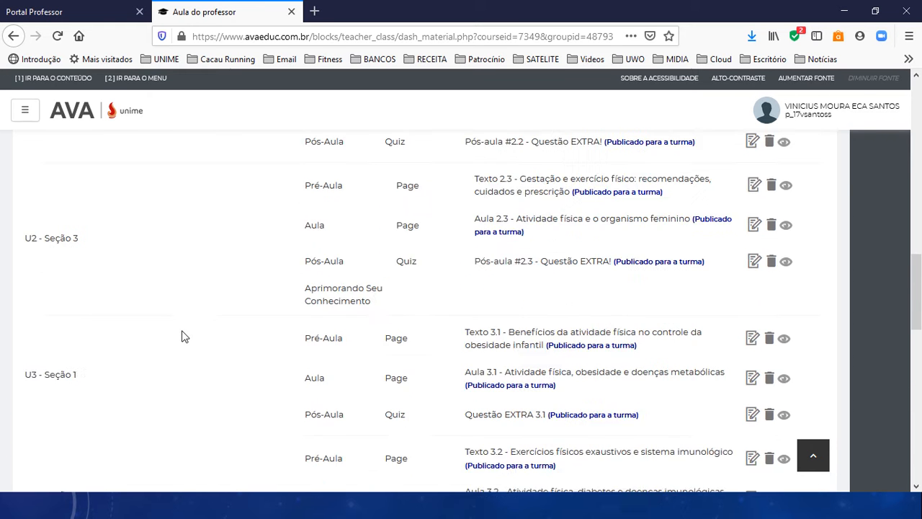
scroll(183, 336, "up", 6)
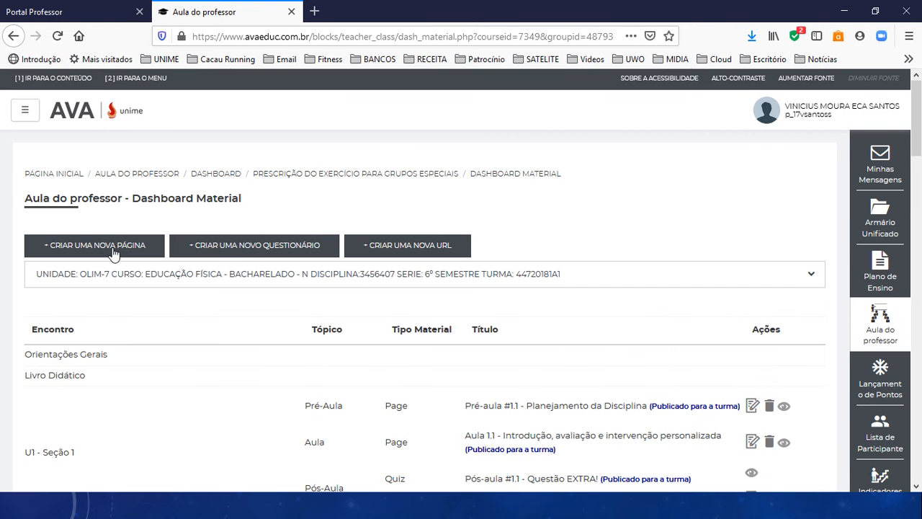
left_click(113, 248)
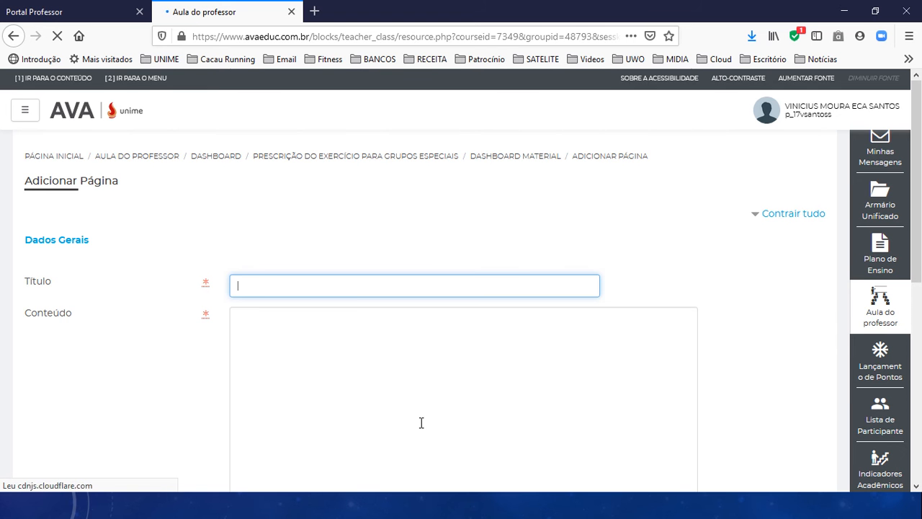
left_click(260, 303)
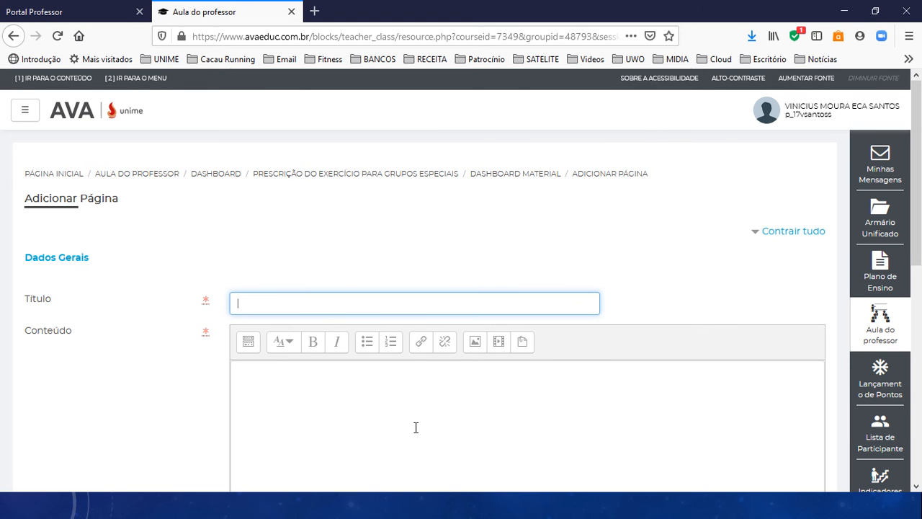
Title the page "Aula 4.3 - Atividade física e transtornos psicológicos", copying the topic from the Excel planning sheet's Aula row for 24/11/2020
key("alt+Tab")
key("alt+Tab")
key("alt+Tab")
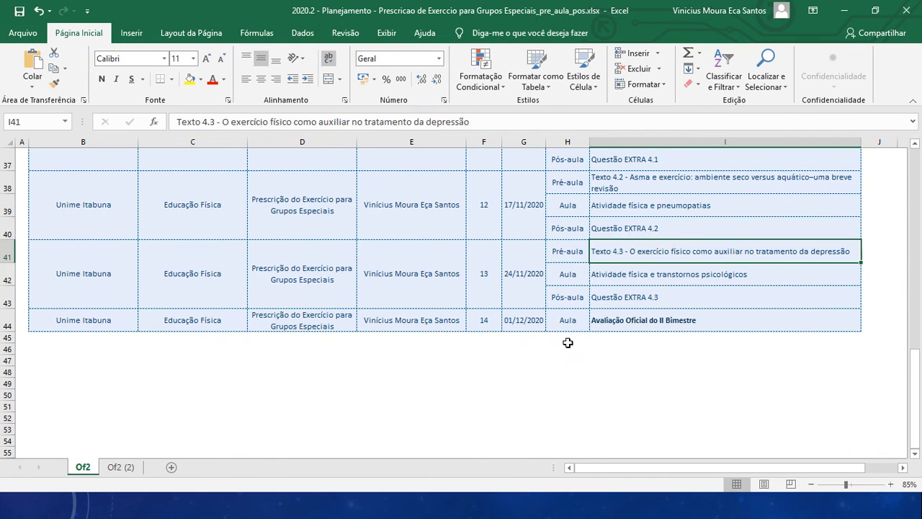
left_click(622, 276)
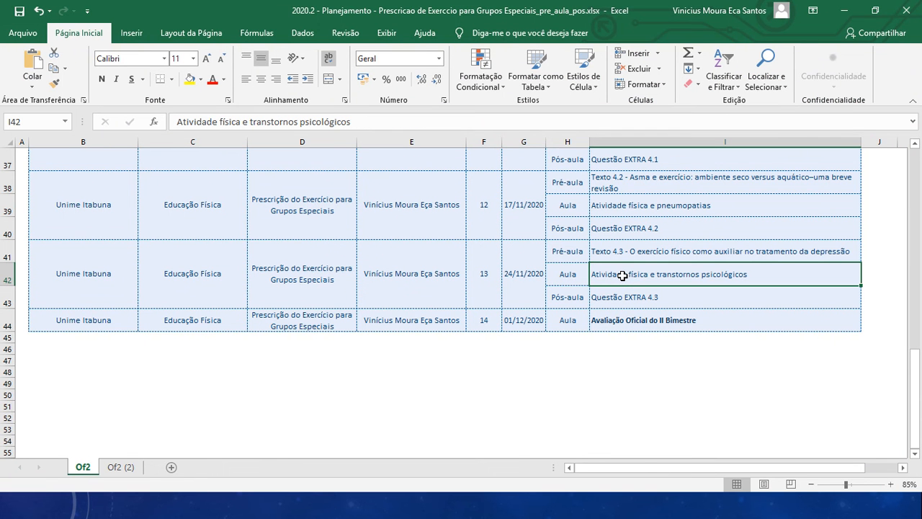
key("ctrl+c")
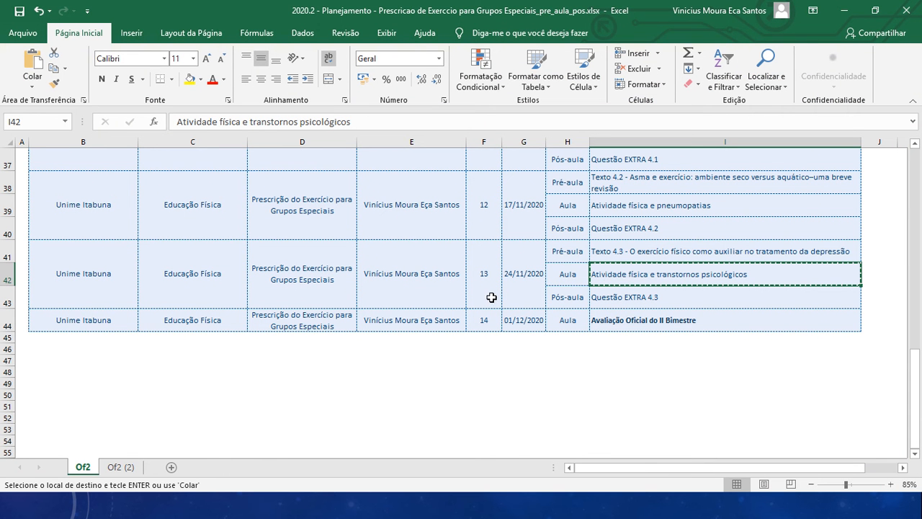
key("alt+Tab")
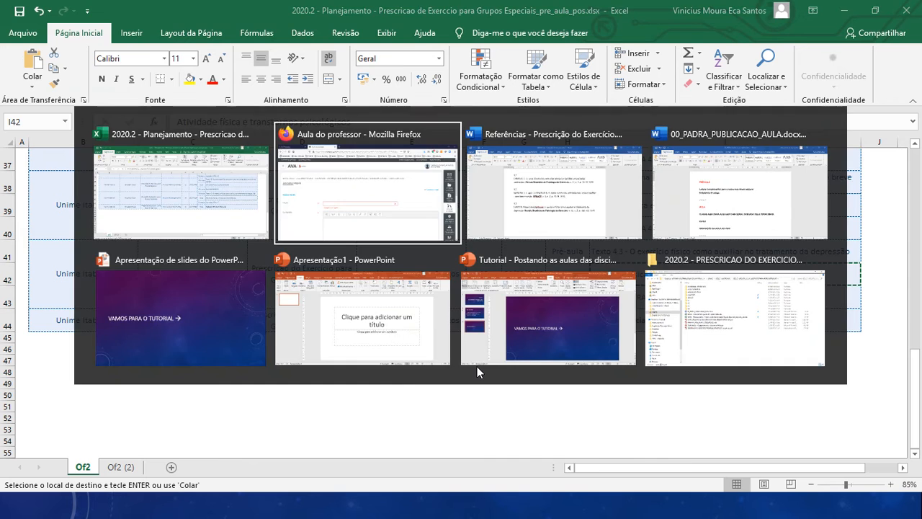
left_click(299, 300)
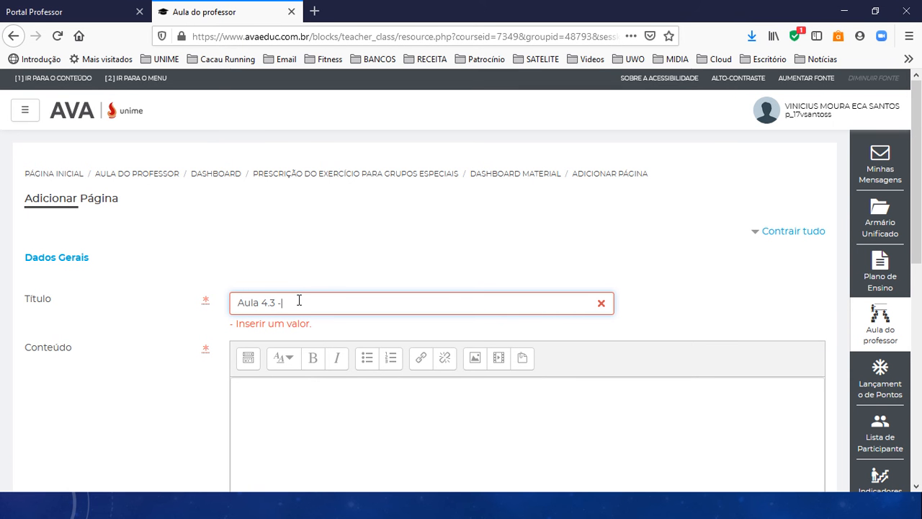
key("ctrl+v")
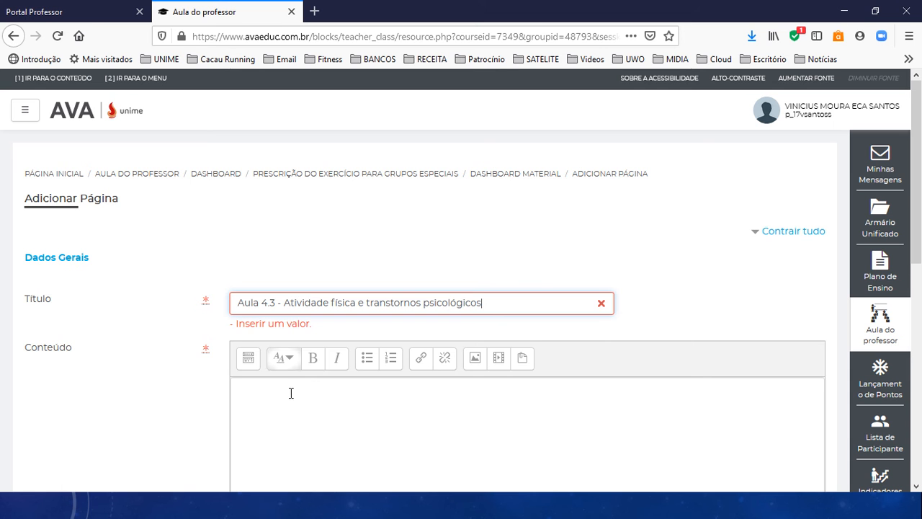
Copy the AULA block, from the professor's material line to "GRAVAÇÃO DA AULA AO VIVO", from 00_PADRA_PUBLICACAO_AULA.docx in Word into the page's content
left_click(271, 417)
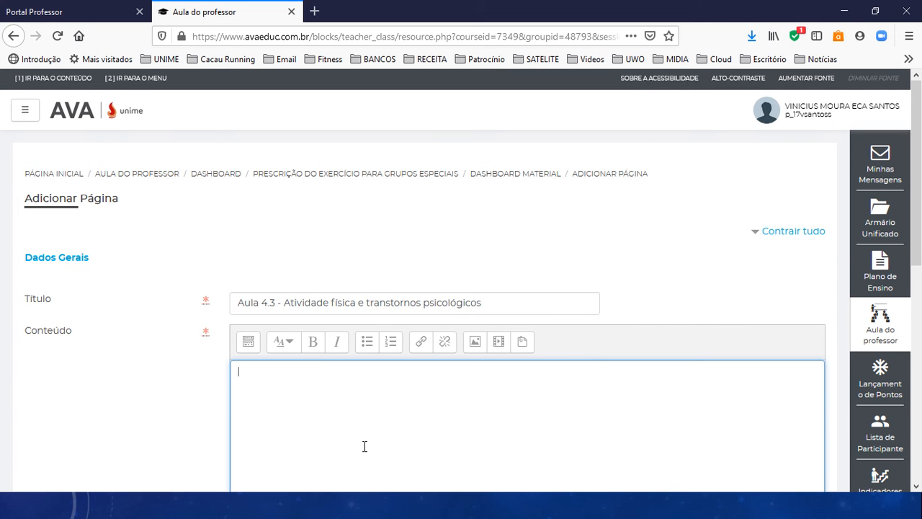
key("alt+Tab")
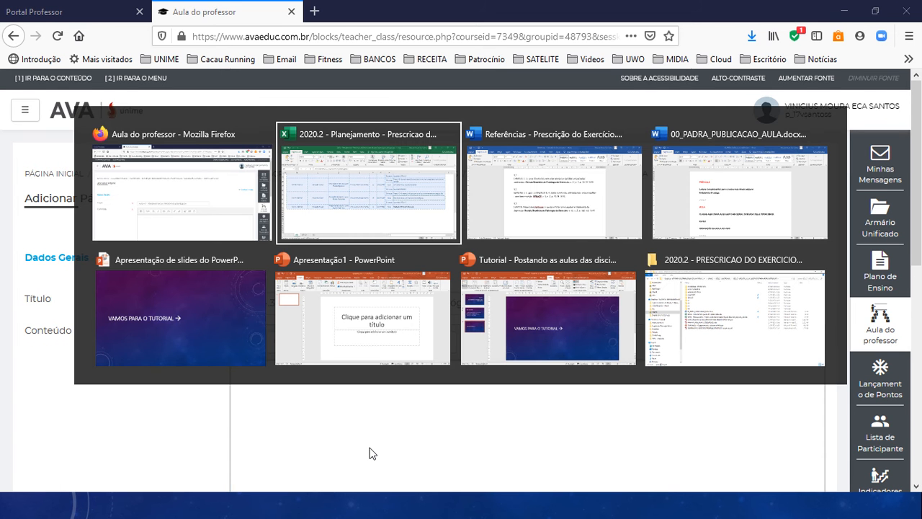
key("alt+Tab")
key("alt+Tab")
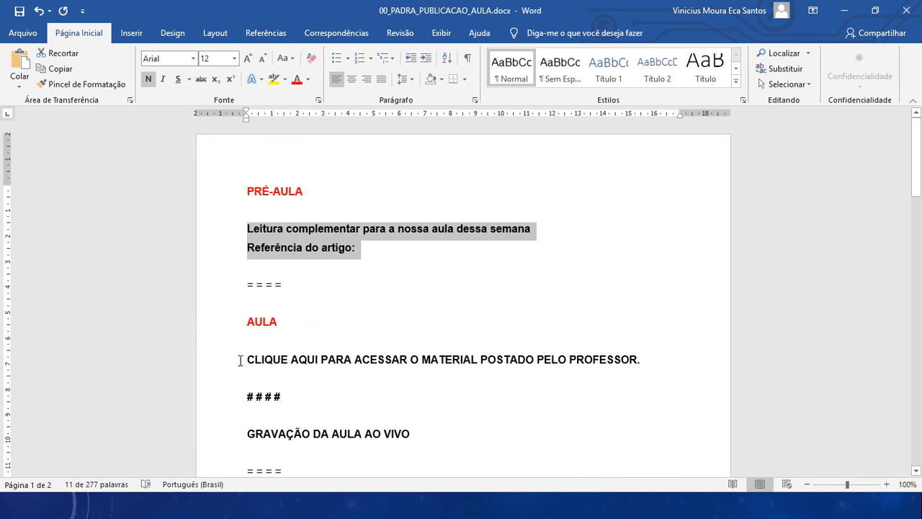
left_click_drag(226, 366, 229, 420)
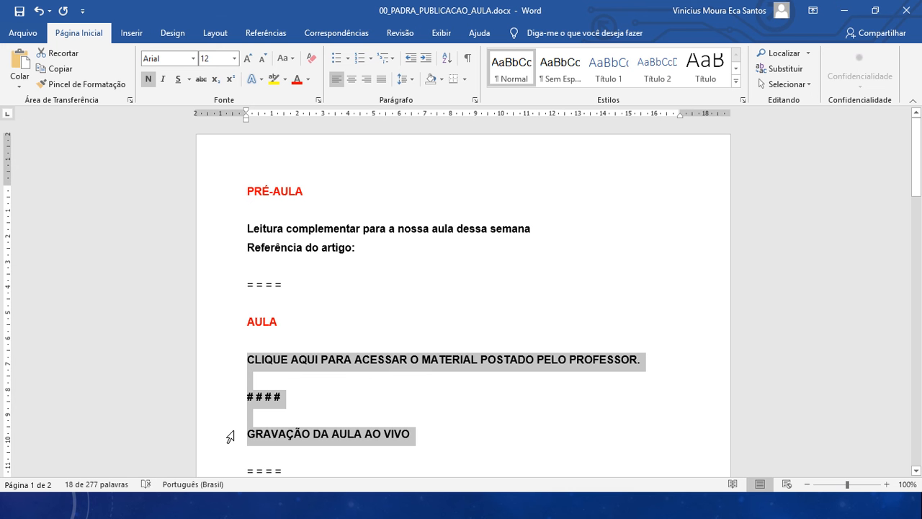
key("alt+Tab")
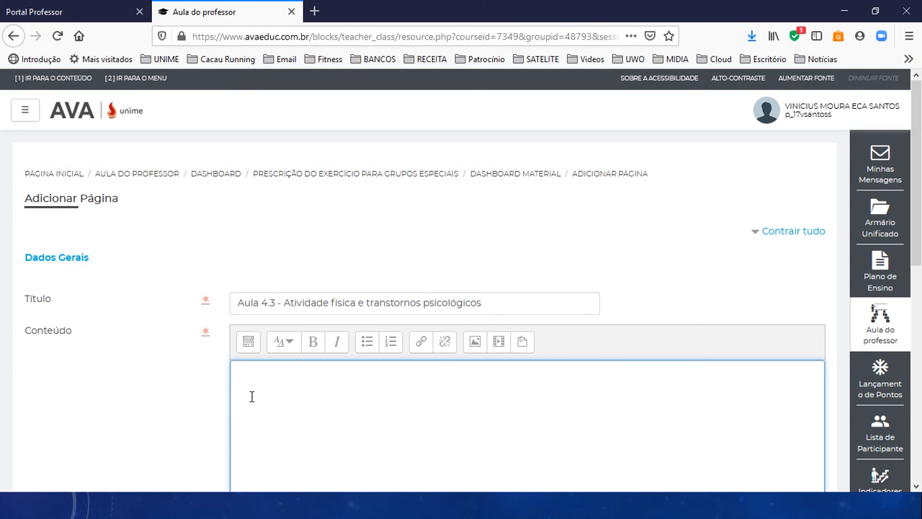
key("ctrl+v")
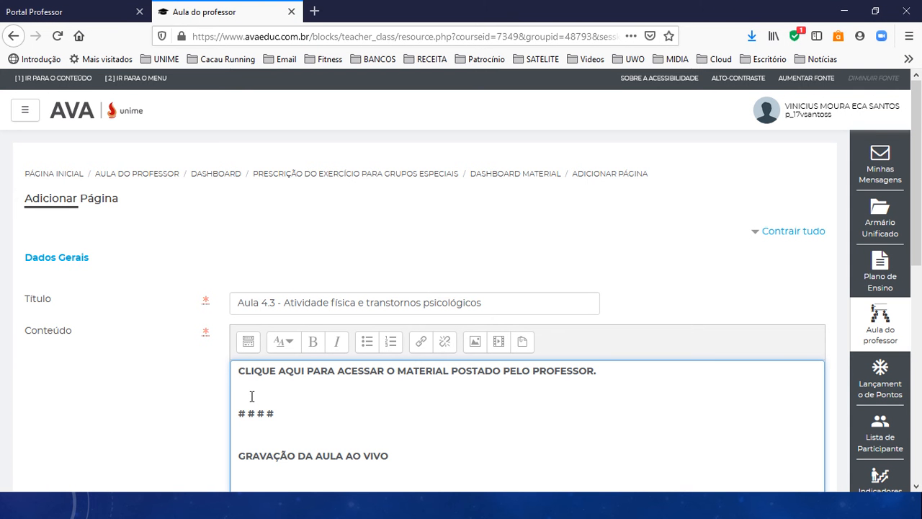
Link the "CLIQUE AQUI PARA ACESSAR O MATERIAL POSTADO PELO PROFESSOR" text to an uploaded copy of "U4S3 - Aula.pdf" from the U4 folder
left_click_drag(239, 371, 593, 371)
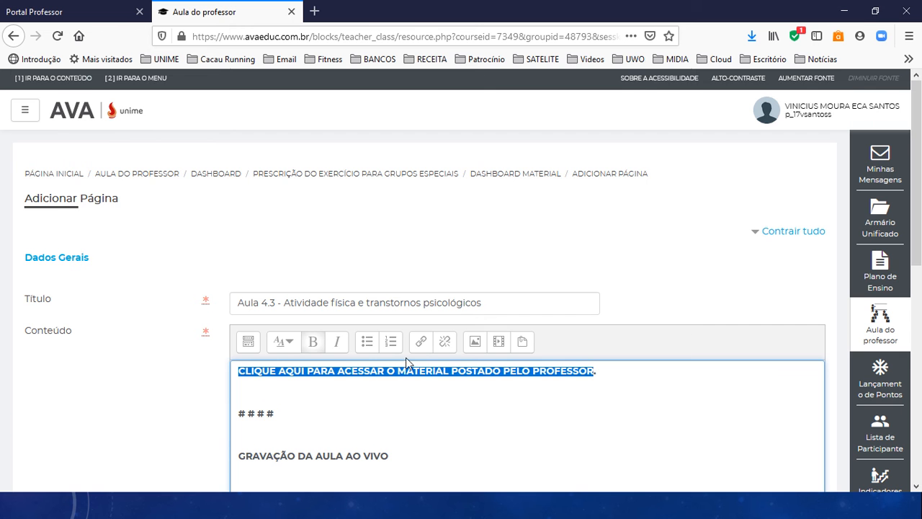
left_click(421, 341)
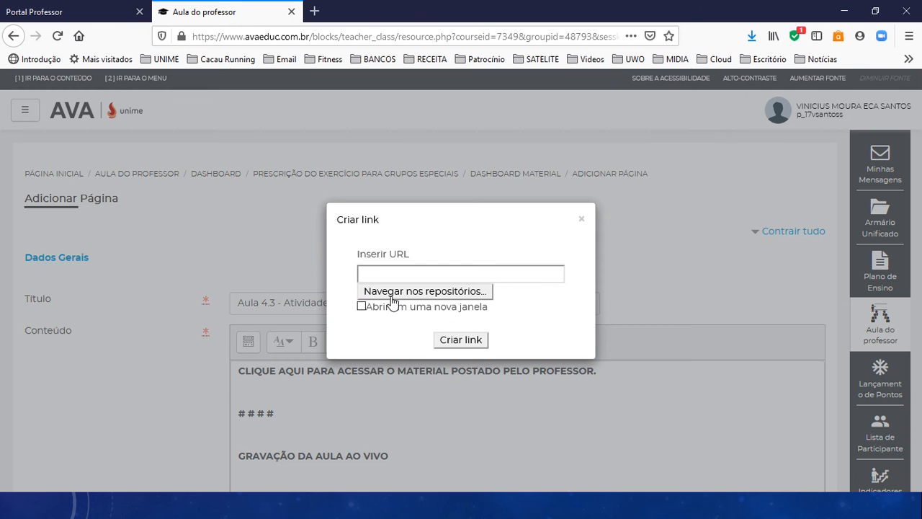
left_click(391, 295)
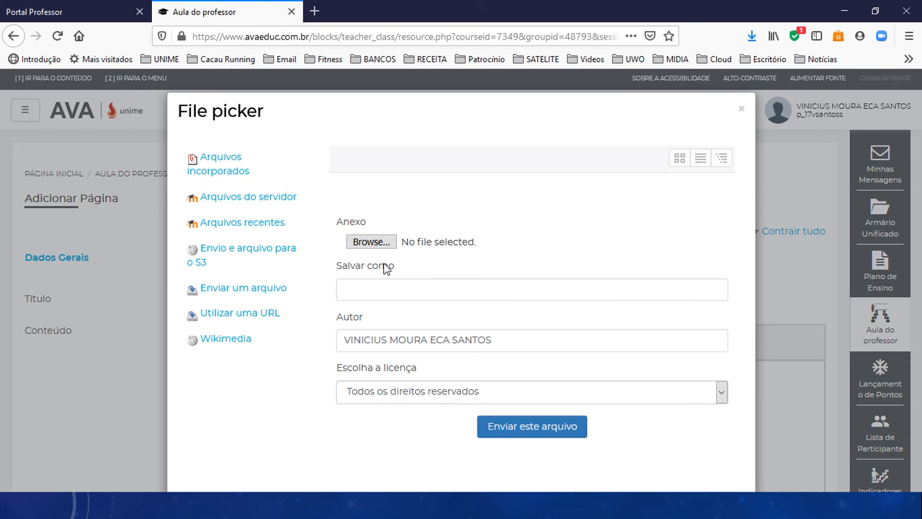
left_click(358, 242)
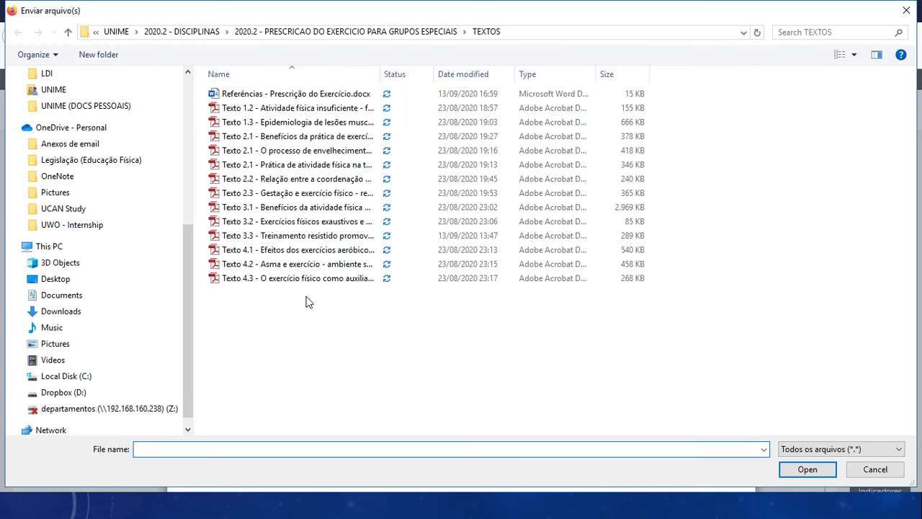
left_click(430, 33)
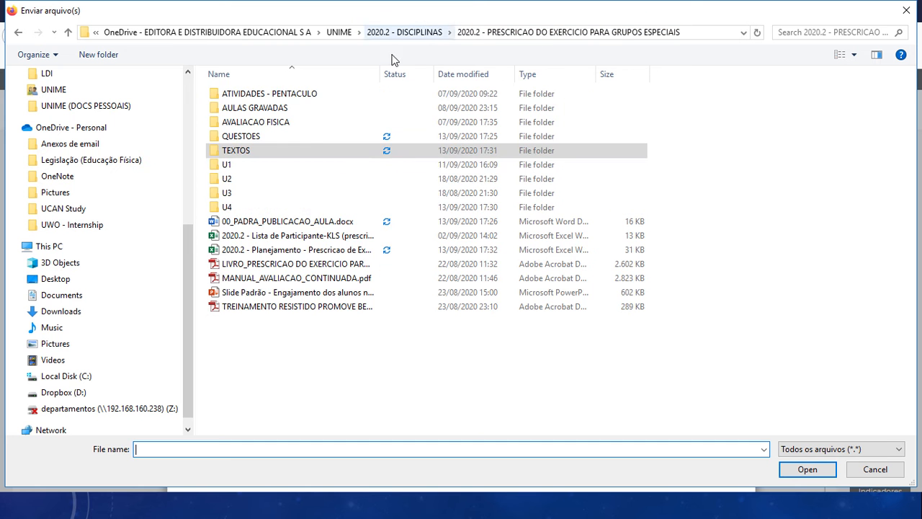
double_click(238, 206)
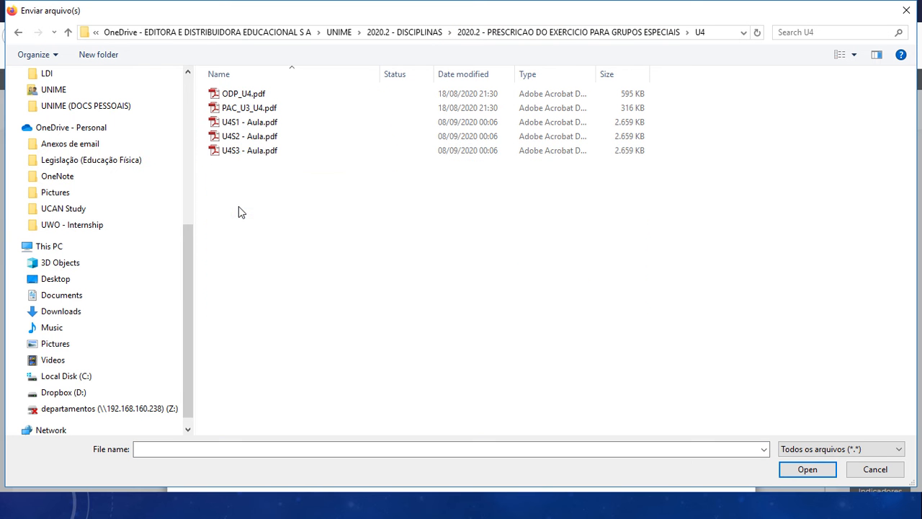
left_click(242, 155)
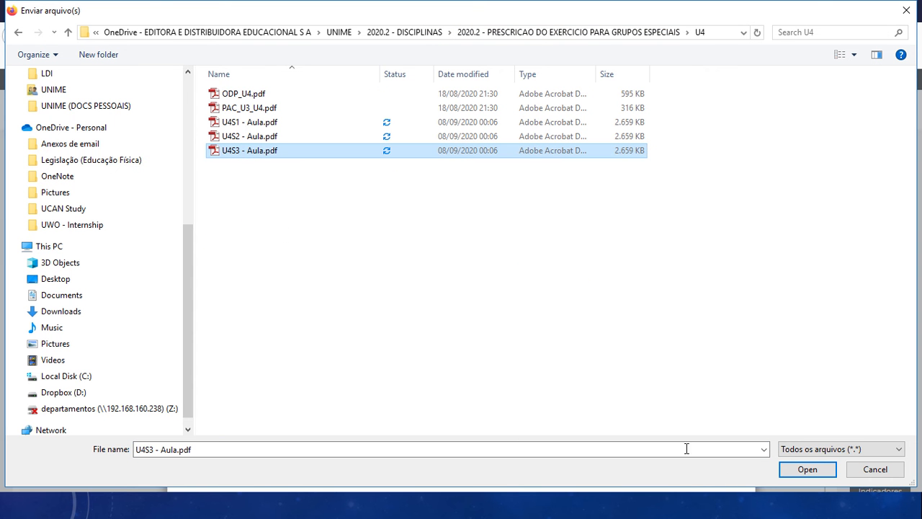
left_click(804, 471)
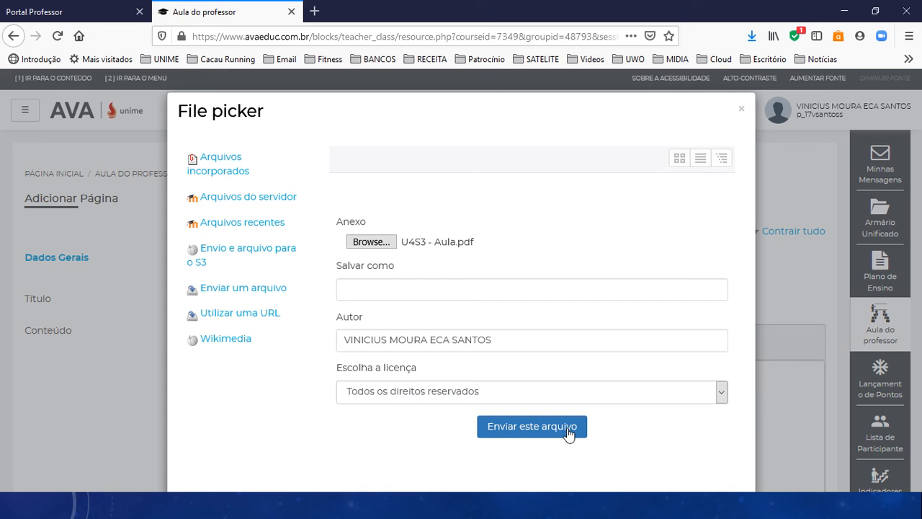
left_click(523, 427)
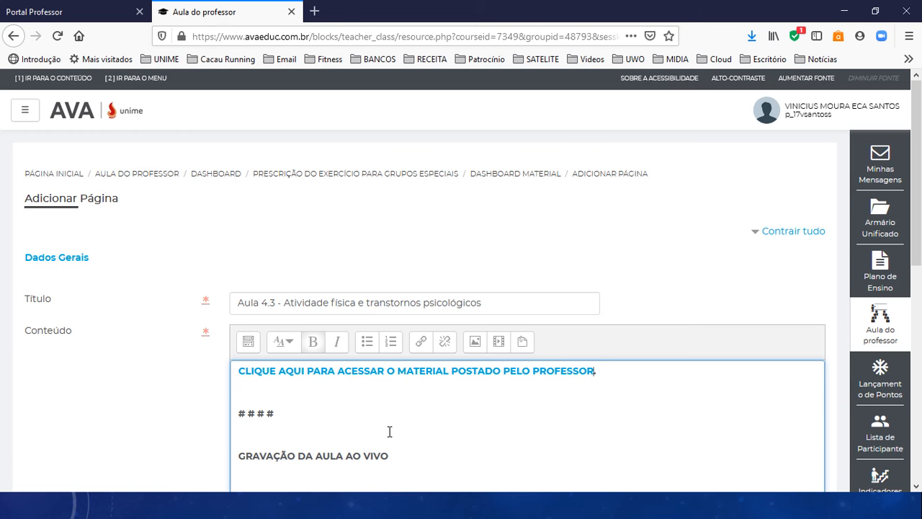
Set the lesson page's Carga Horária to 150 minutes
scroll(190, 397, "down", 4)
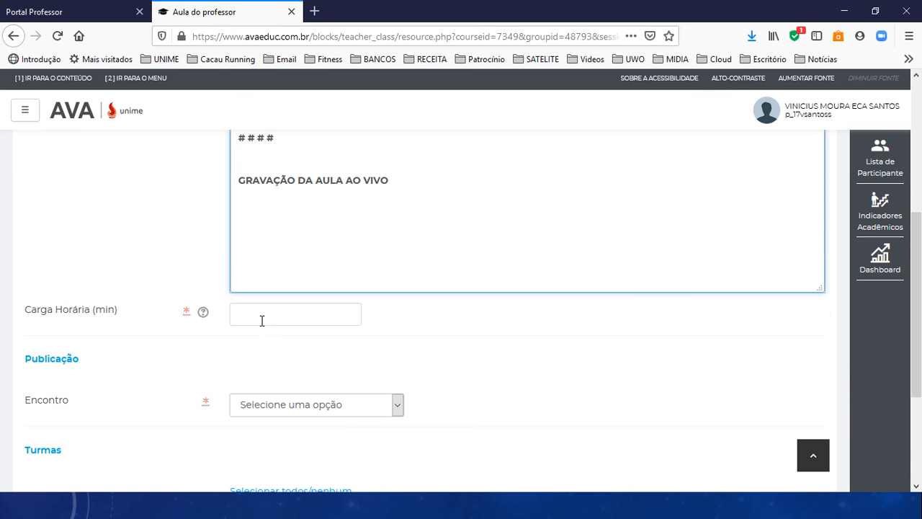
left_click(260, 317)
scroll(425, 346, "up", 2)
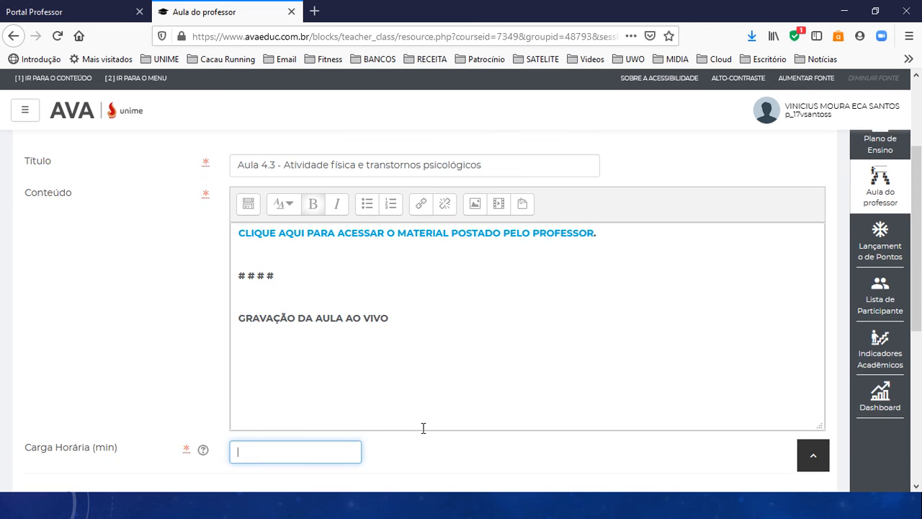
scroll(423, 436, "down", 1)
type("1")
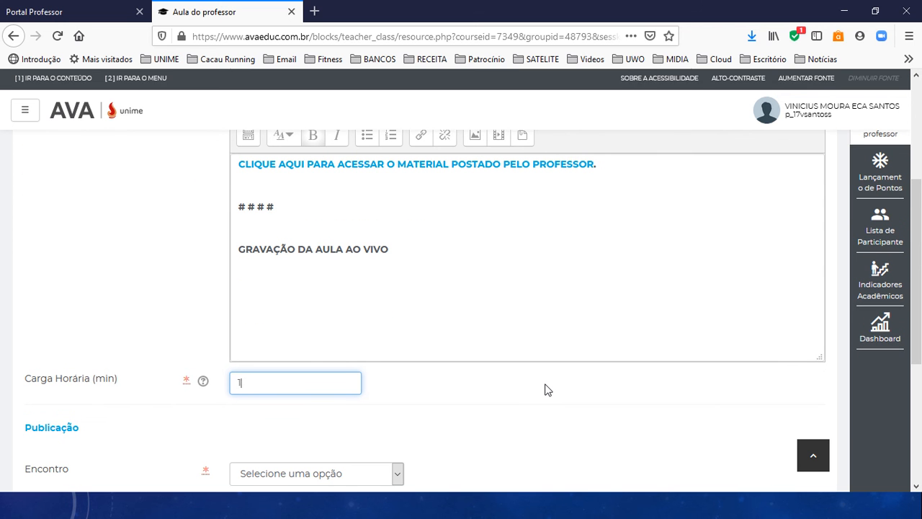
type("50")
key("Tab")
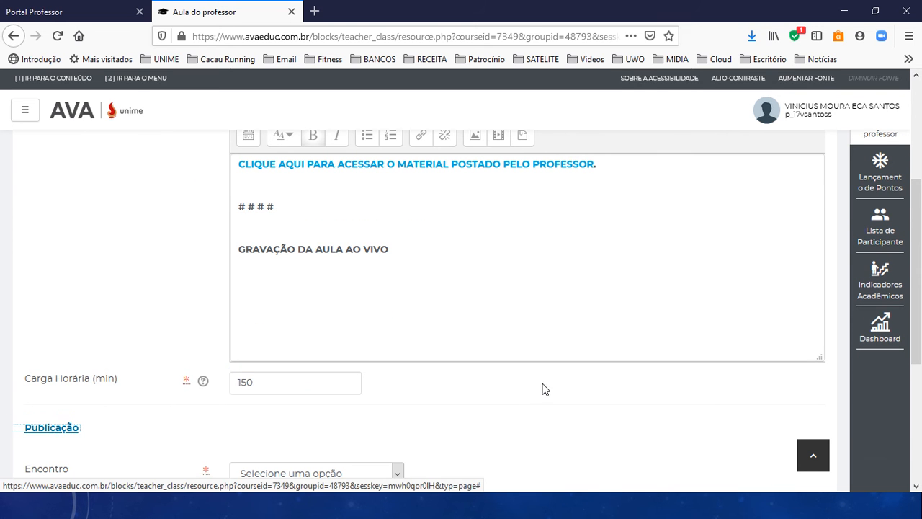
Assign the page to Aula of U4 - Seção 3 for the listed Educação Física class and save it
scroll(518, 392, "down", 3)
left_click(396, 268)
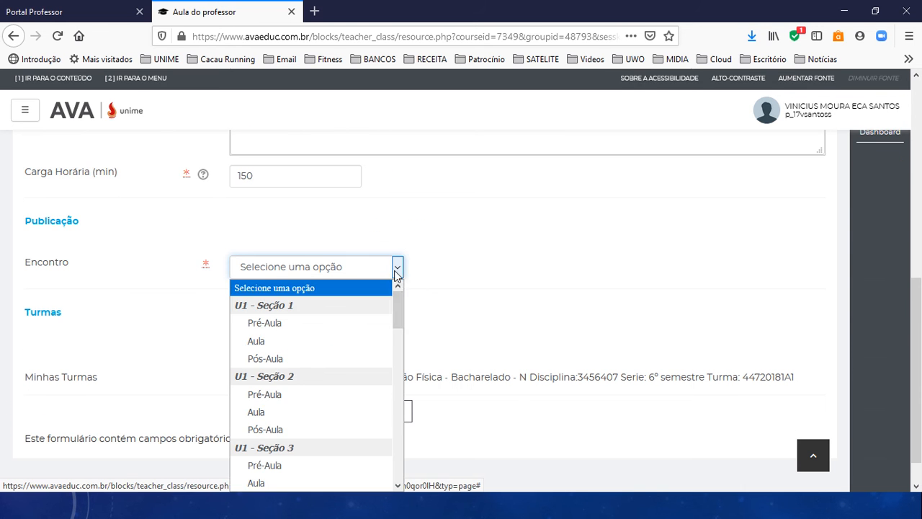
left_click_drag(399, 303, 396, 466)
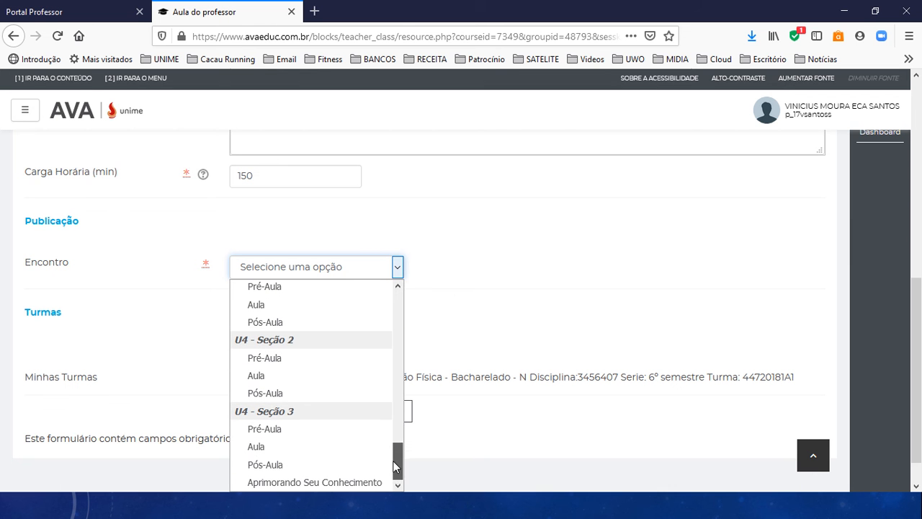
left_click(280, 448)
left_click(246, 376)
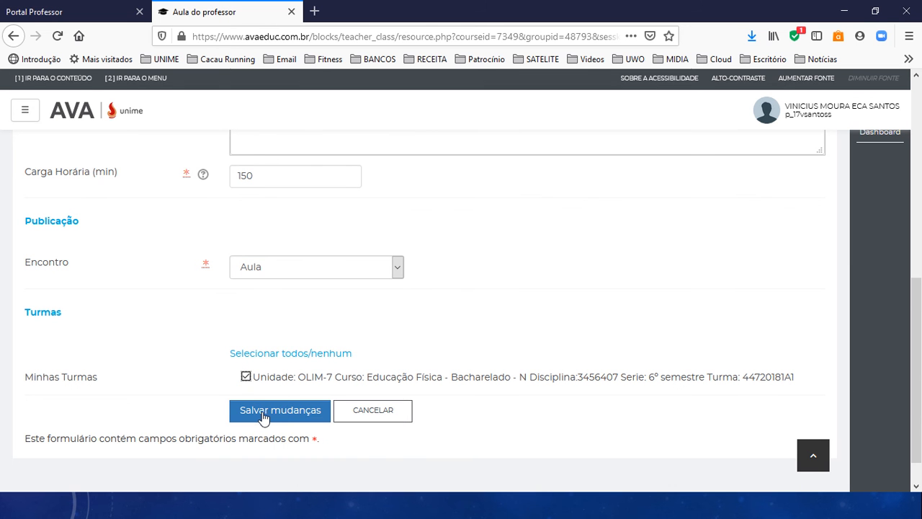
left_click(264, 416)
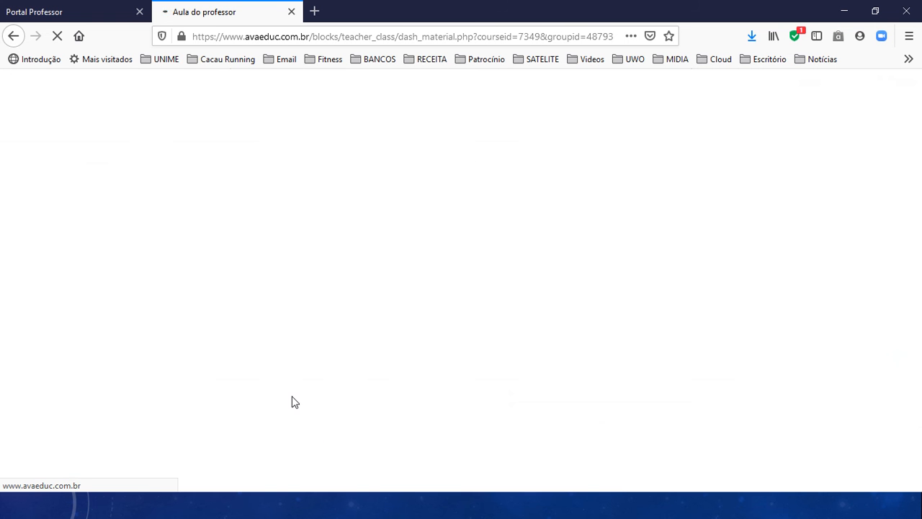
Check the published U4 - Seção 3 entries in the material list and start creating a new questionnaire
scroll(471, 385, "down", 20)
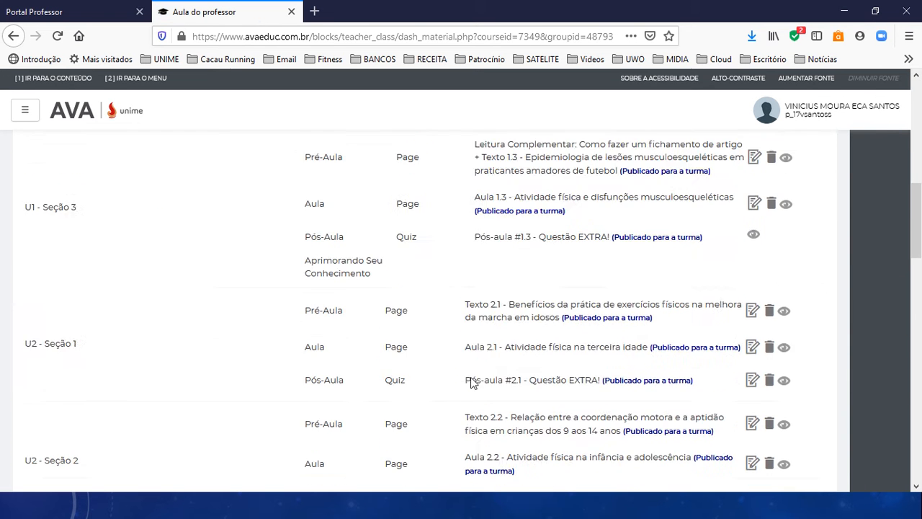
scroll(470, 385, "down", 3)
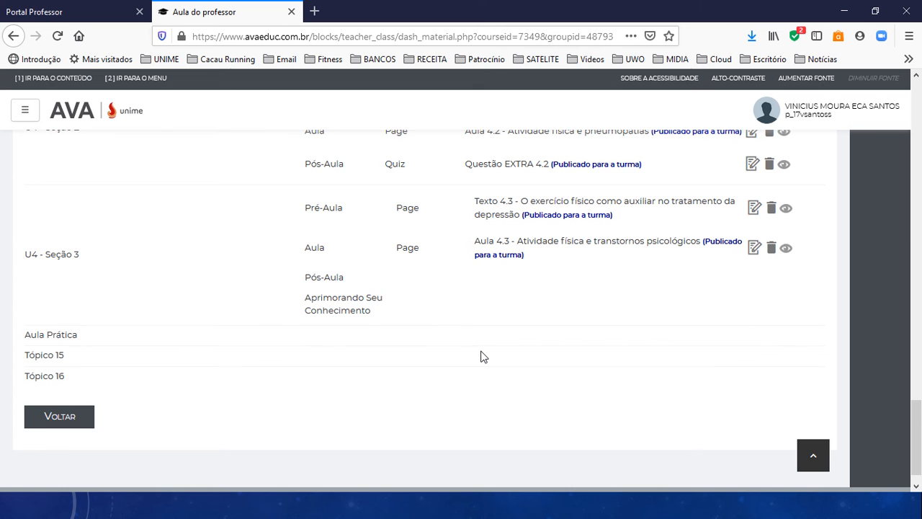
scroll(451, 324, "up", 2)
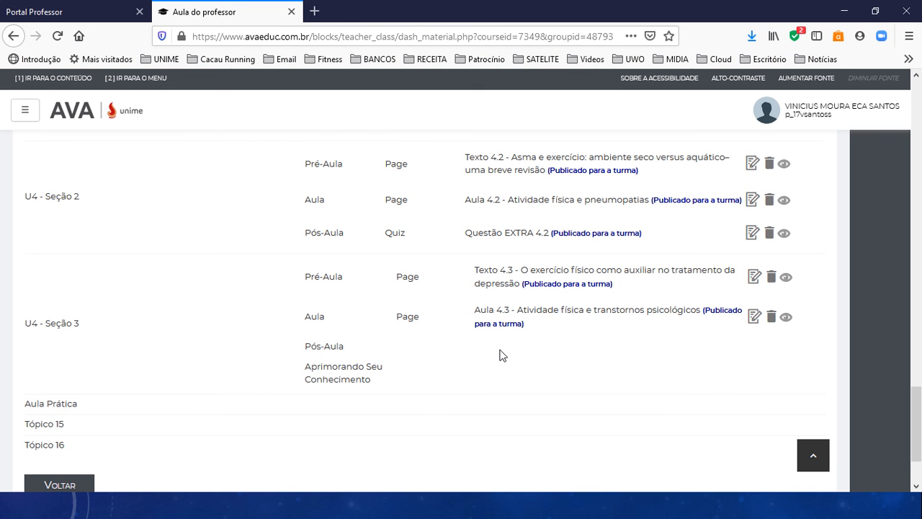
scroll(425, 363, "up", 1)
scroll(426, 362, "up", 15)
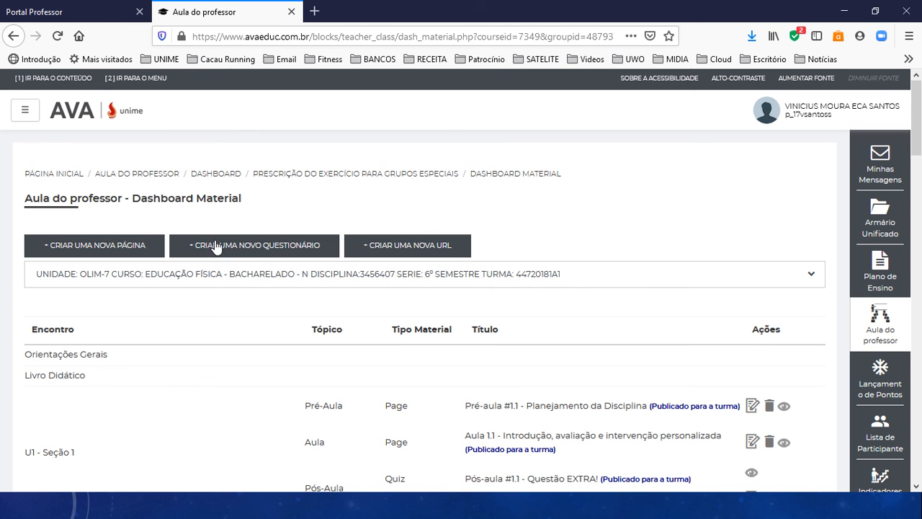
left_click(261, 249)
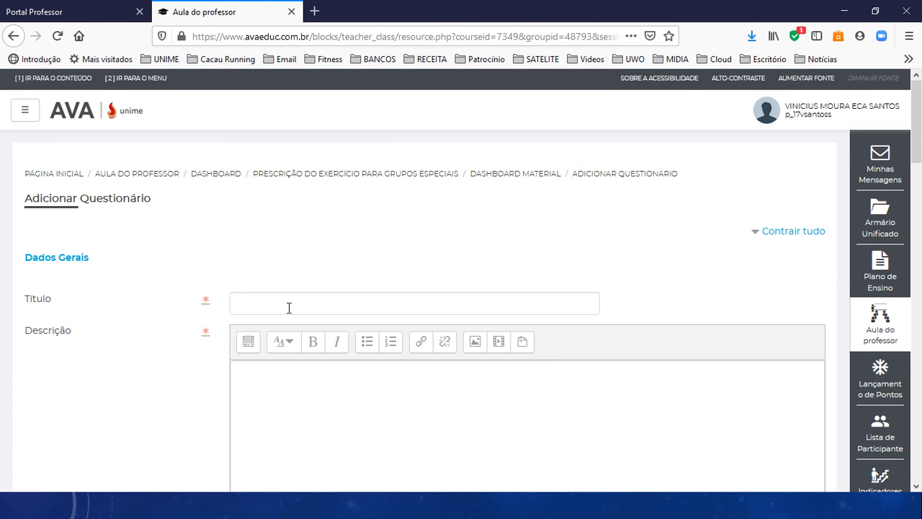
Copy "Questão EXTRA 4.3" from the 2020.2 planning workbook in Excel into the questionnaire's title in AVA
left_click(289, 301)
key("alt+Tab")
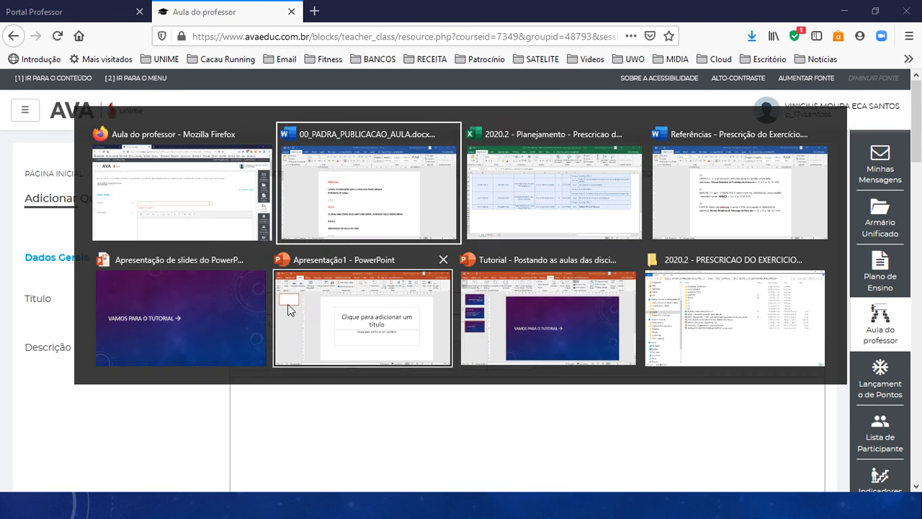
key("alt+Tab")
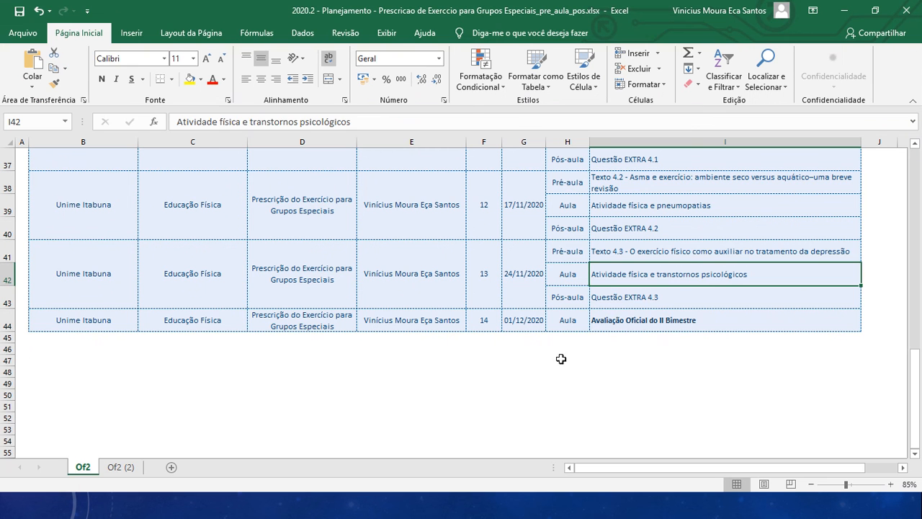
left_click(621, 305)
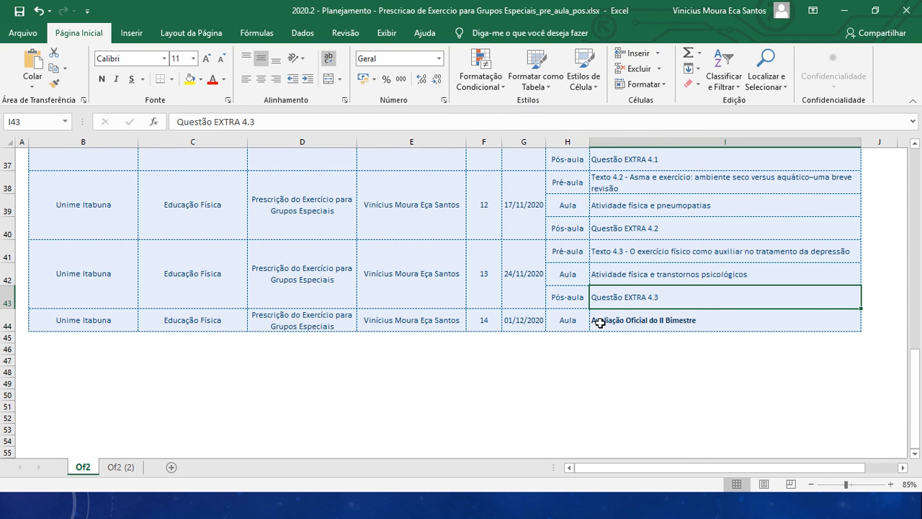
key("ctrl+c")
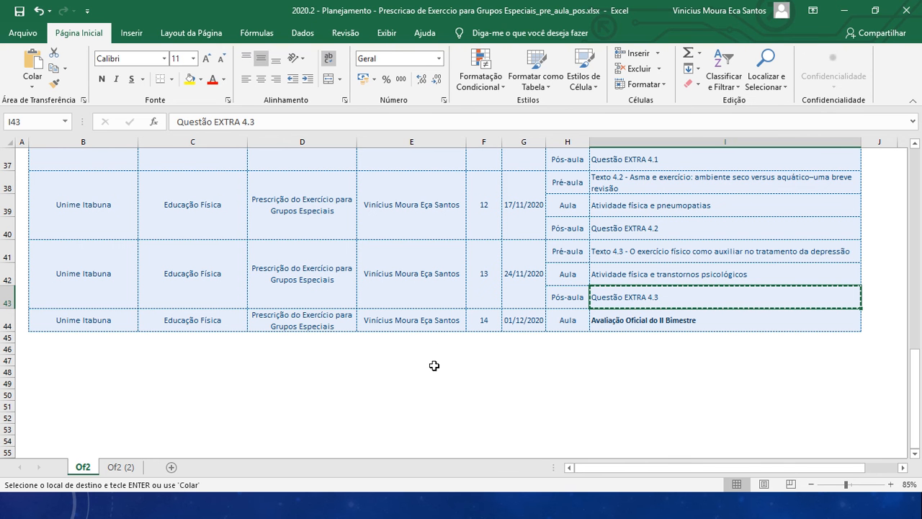
key("Right")
key("alt+Tab")
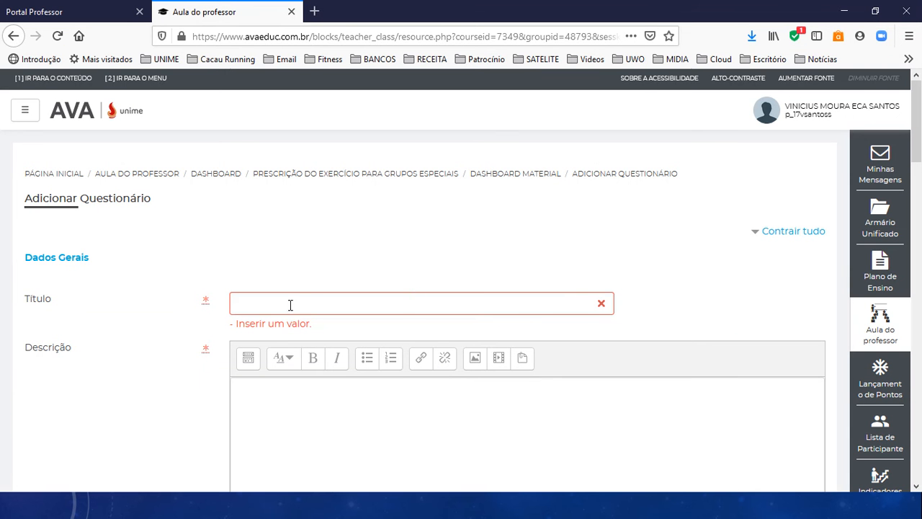
left_click(289, 306)
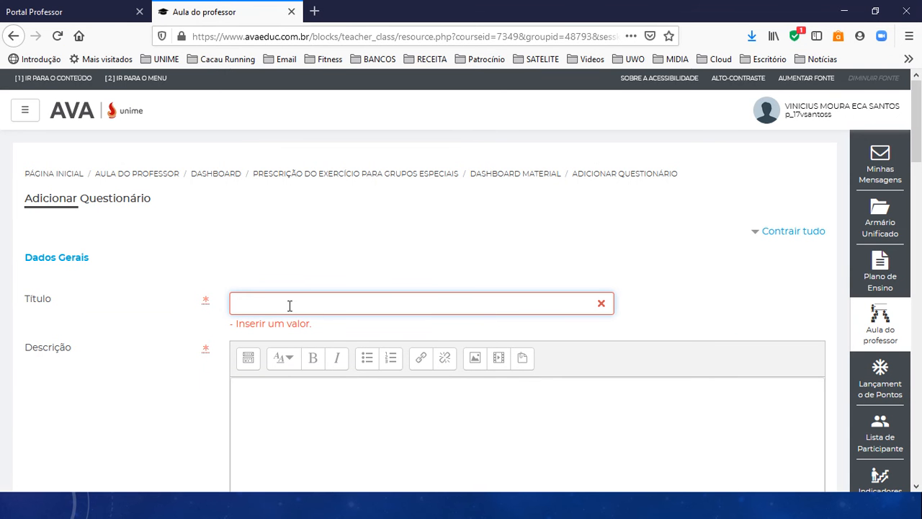
key("ctrl+v")
Copy the "Responda semanalmente a questão EXTRA" paragraph under PÓS-AULA from 00_PADRA_PUBLICACAO_AULA.docx in Word into the questionnaire's description
left_click(284, 403)
key("alt+Tab")
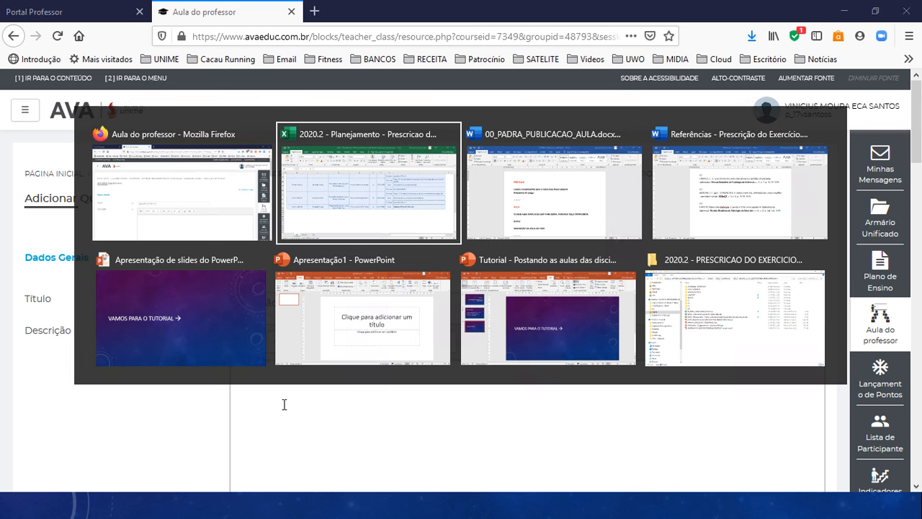
key("alt+Tab")
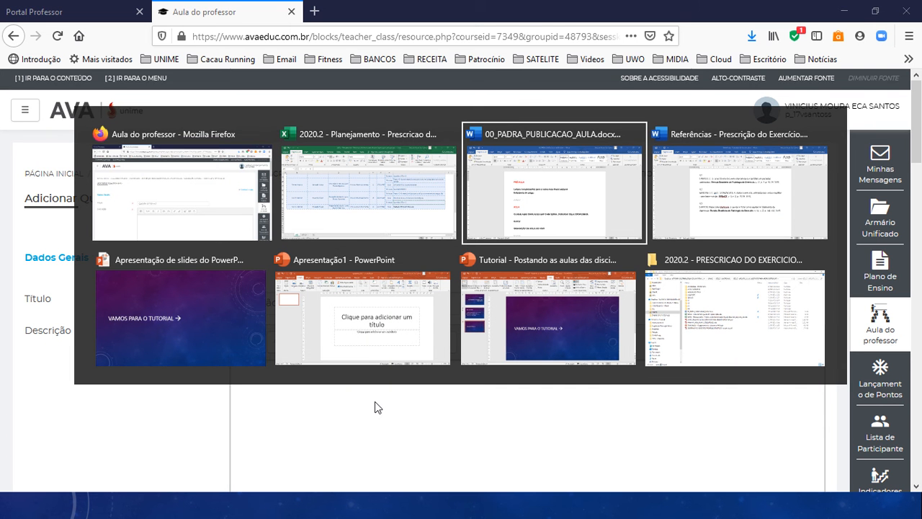
scroll(232, 378, "down", 5)
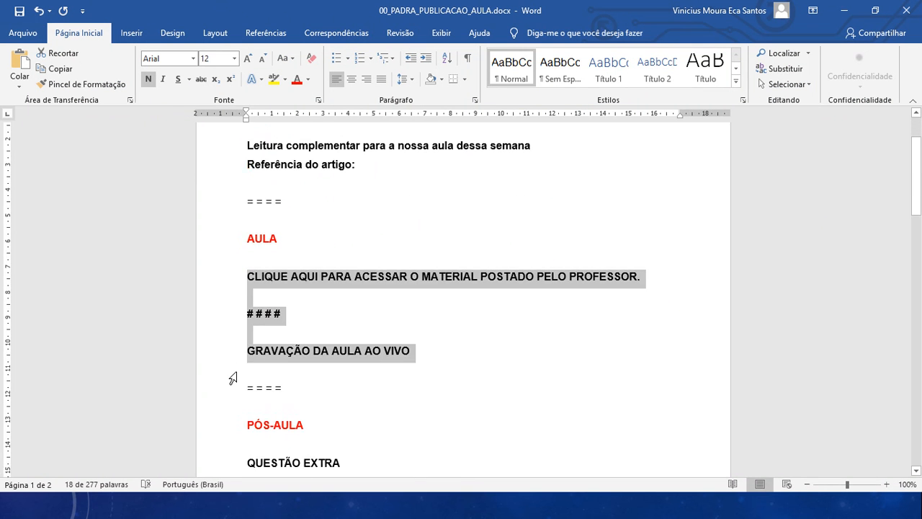
scroll(232, 378, "down", 1)
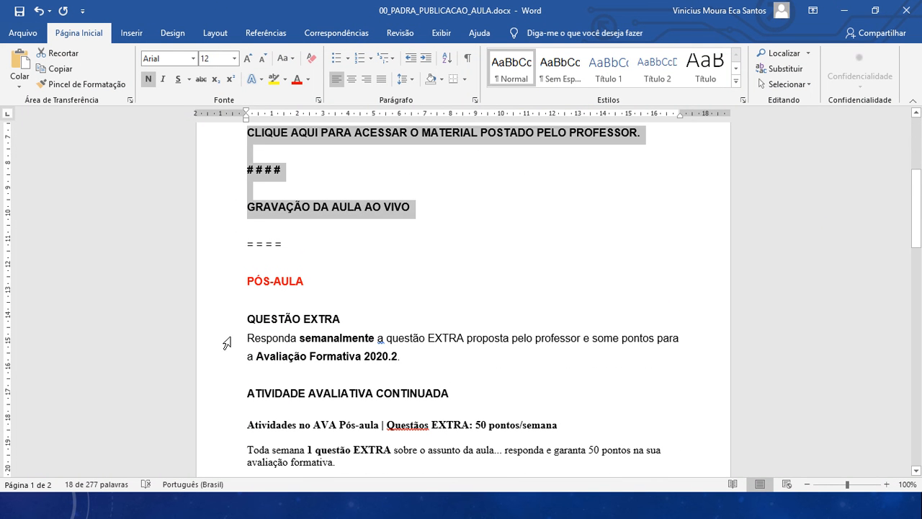
left_click(226, 339)
left_click_drag(226, 353, 222, 362)
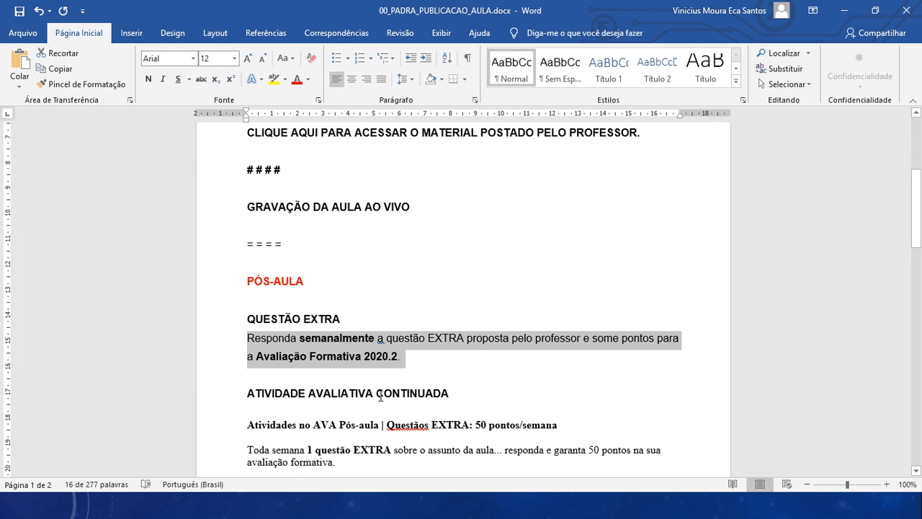
key("alt+Tab")
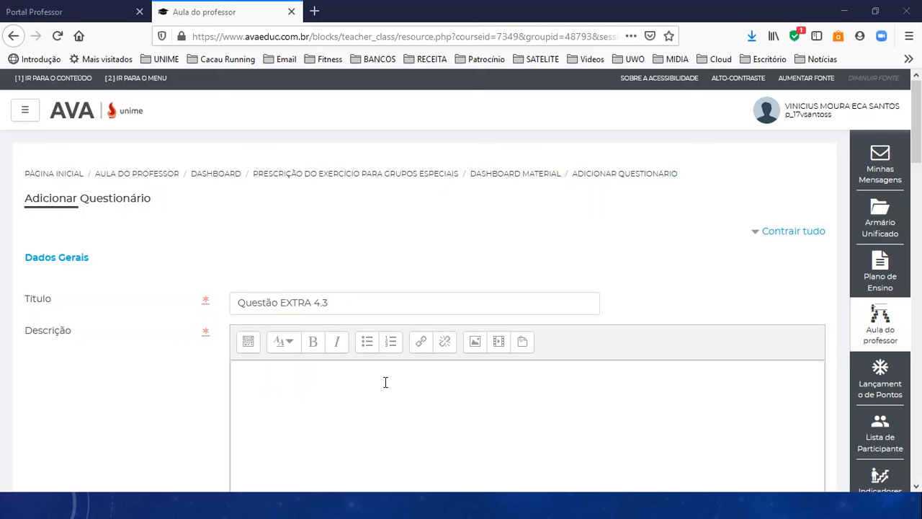
left_click(384, 383)
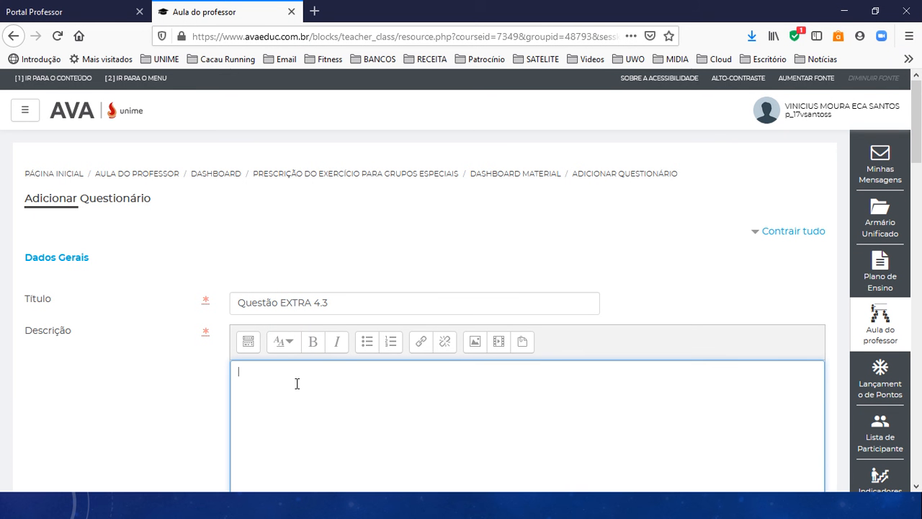
key("ctrl+v")
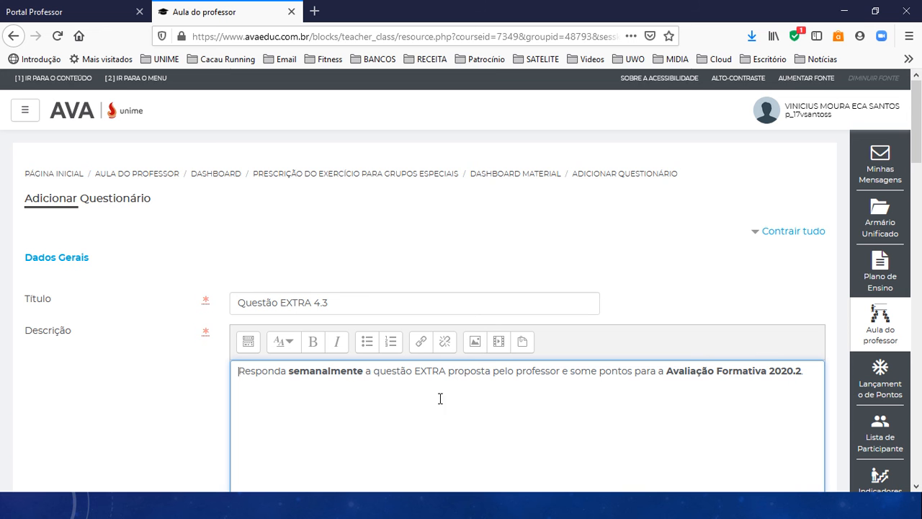
Set the questionnaire's Carga Horária to 15 minutes
scroll(181, 378, "down", 3)
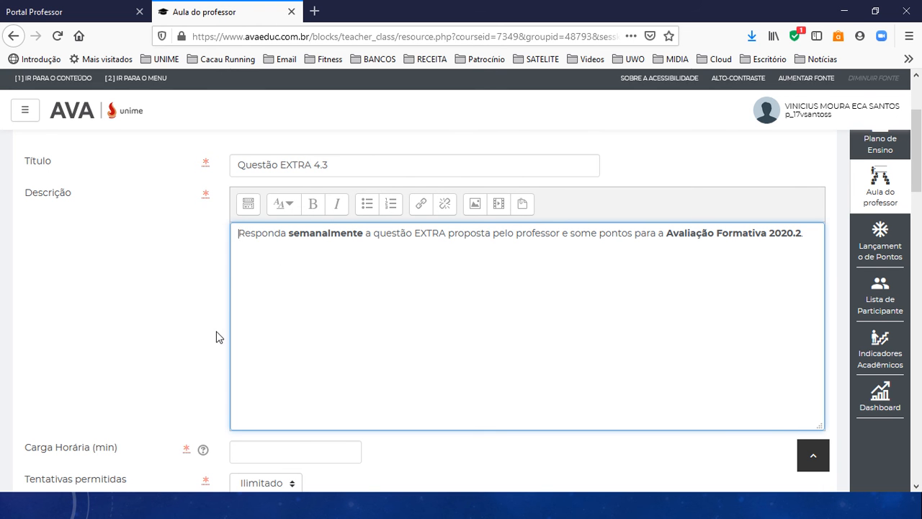
scroll(201, 343, "down", 3)
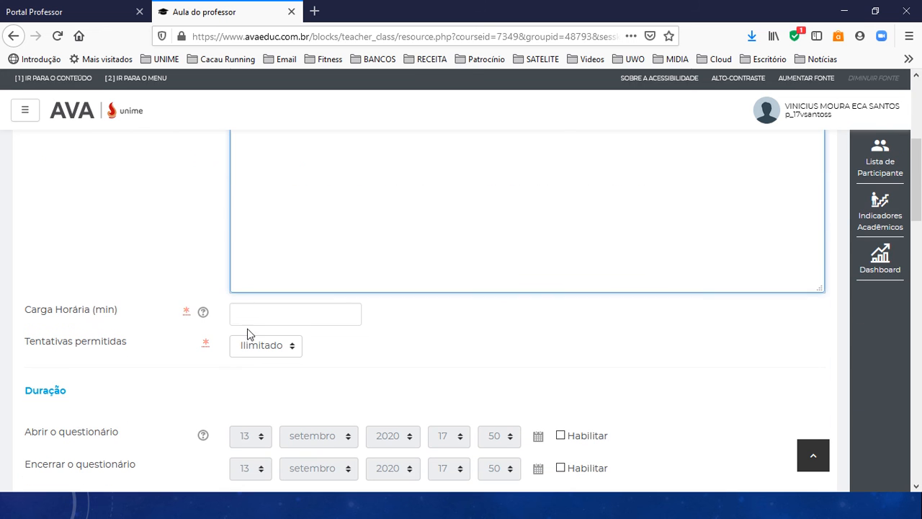
left_click(253, 313)
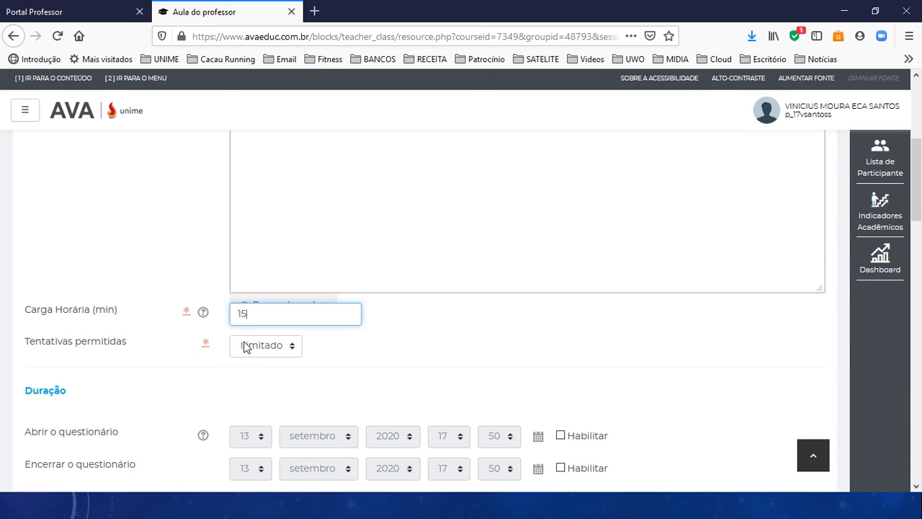
left_click(216, 384)
Enable both the opening and closing dates in the questionnaire's Duração settings
scroll(132, 369, "down", 1)
scroll(132, 369, "down", 3)
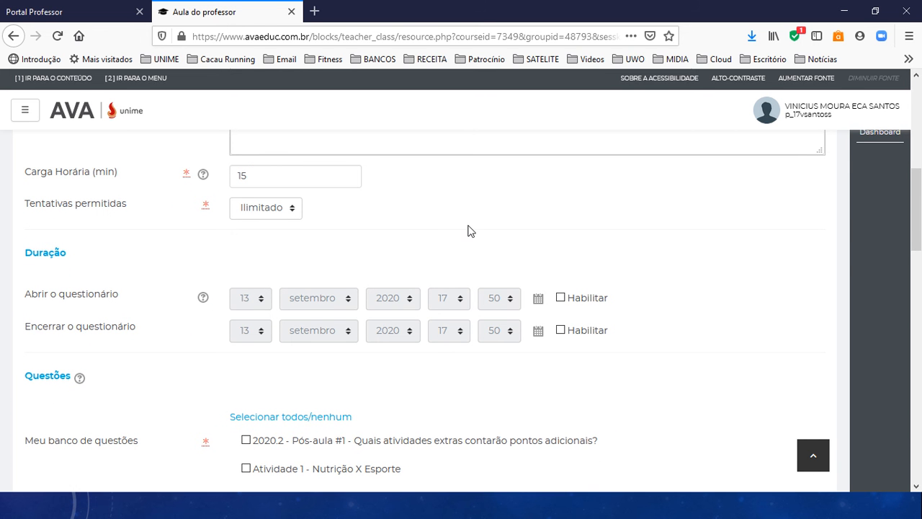
left_click(560, 296)
left_click(561, 331)
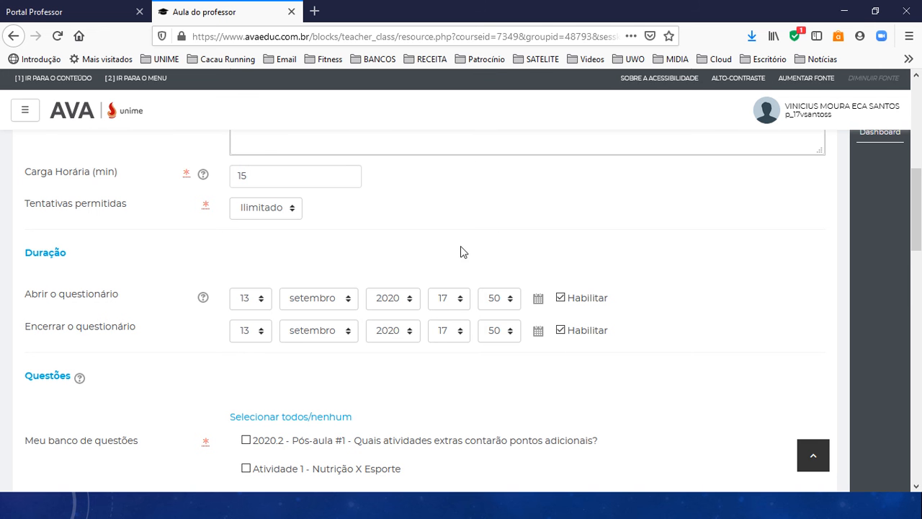
scroll(461, 243, "up", 1)
scroll(450, 274, "up", 3)
scroll(447, 288, "down", 3)
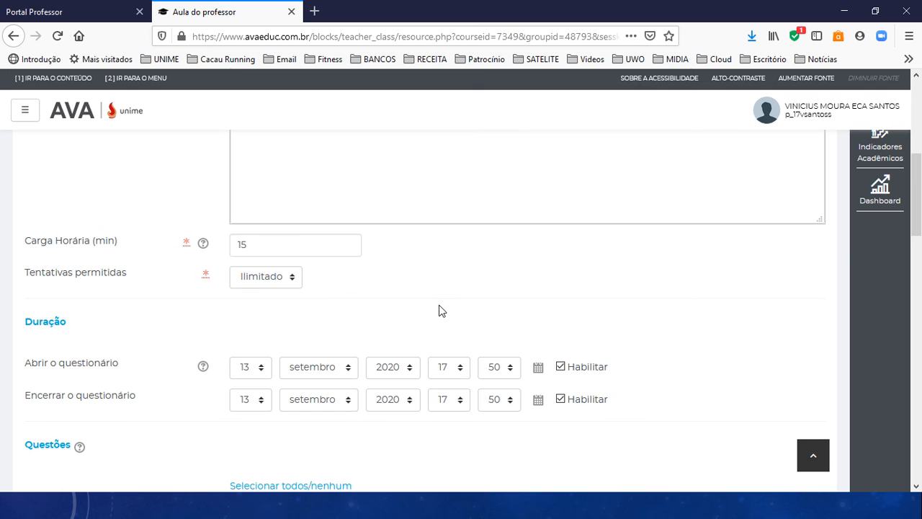
Look up the lesson 13 date in the Excel planning sheet and set the questionnaire's opening date to 24 novembro 2020
key("alt+Tab")
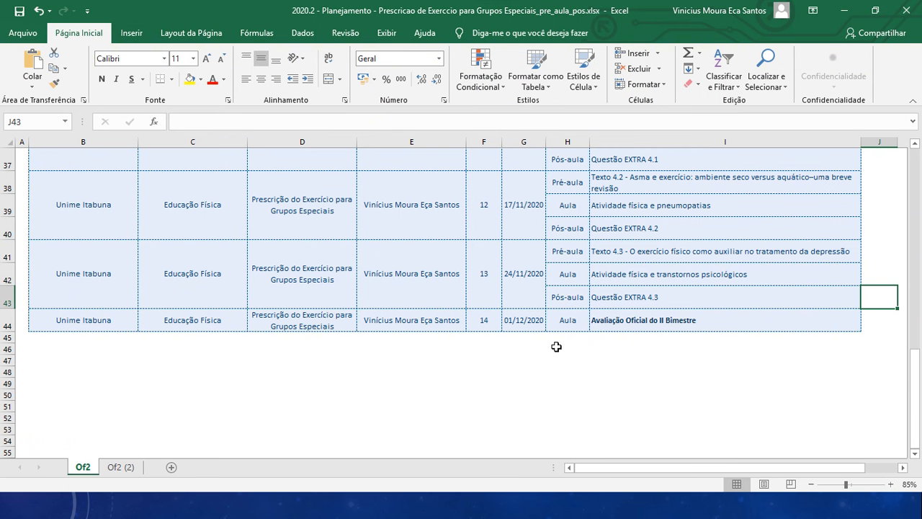
left_click(529, 289)
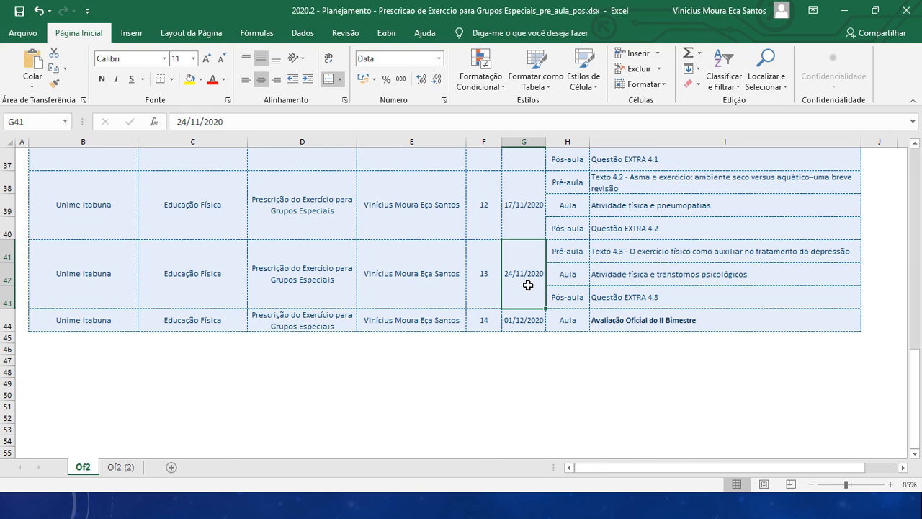
key("alt+Tab")
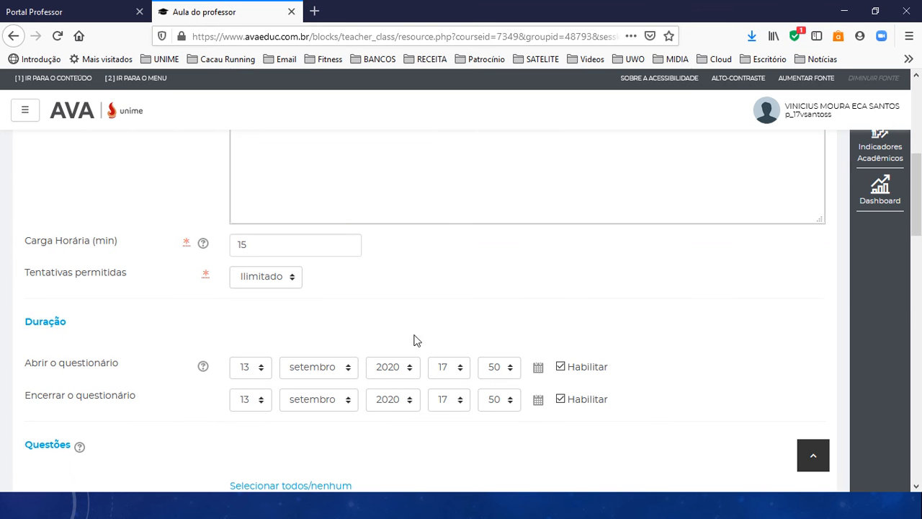
left_click(539, 367)
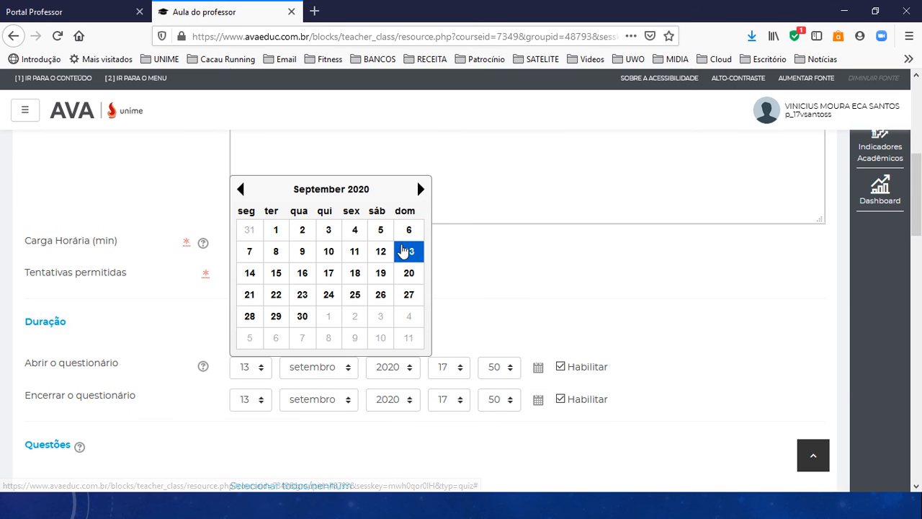
left_click(421, 188)
left_click(421, 188)
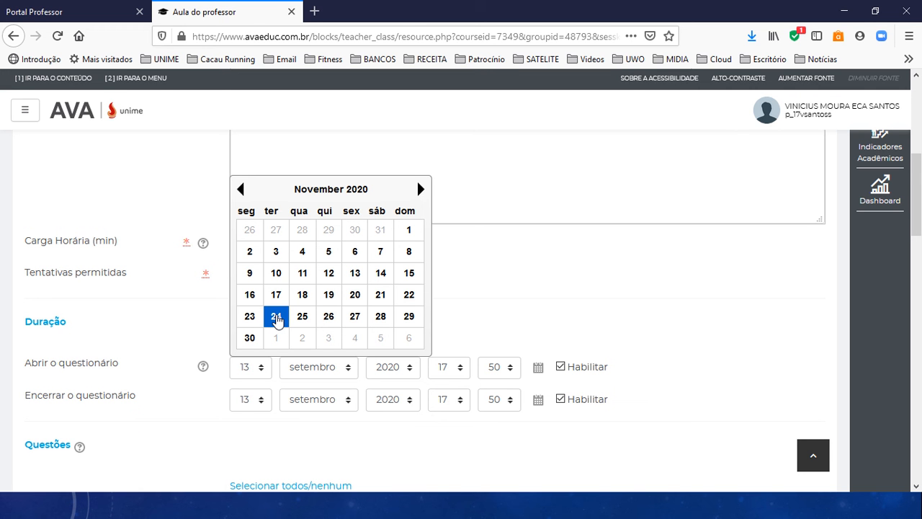
left_click(276, 319)
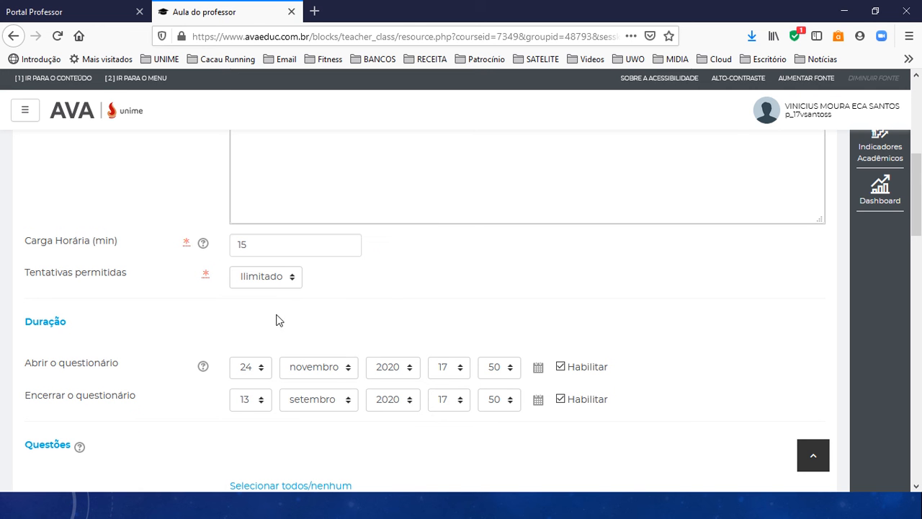
Set the questionnaire's opening time to 21:10
left_click(452, 368)
scroll(469, 288, "down", 3)
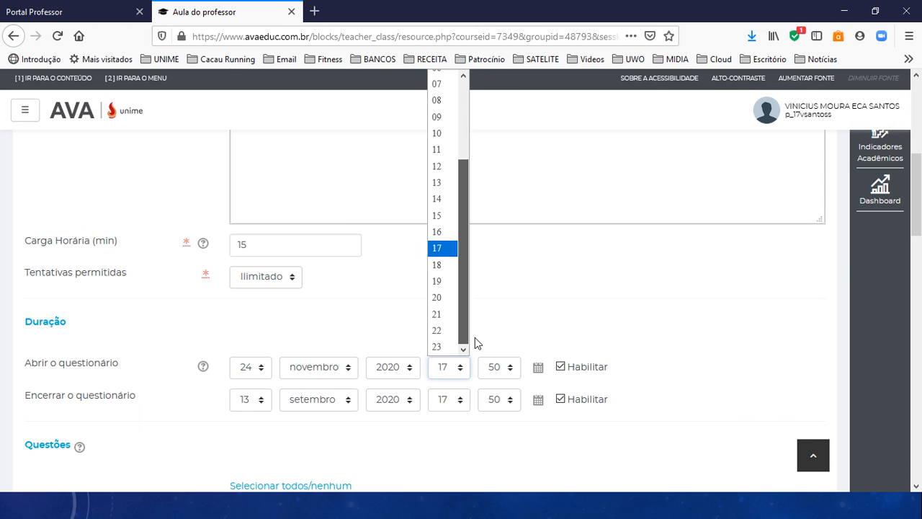
left_click(443, 314)
left_click(497, 368)
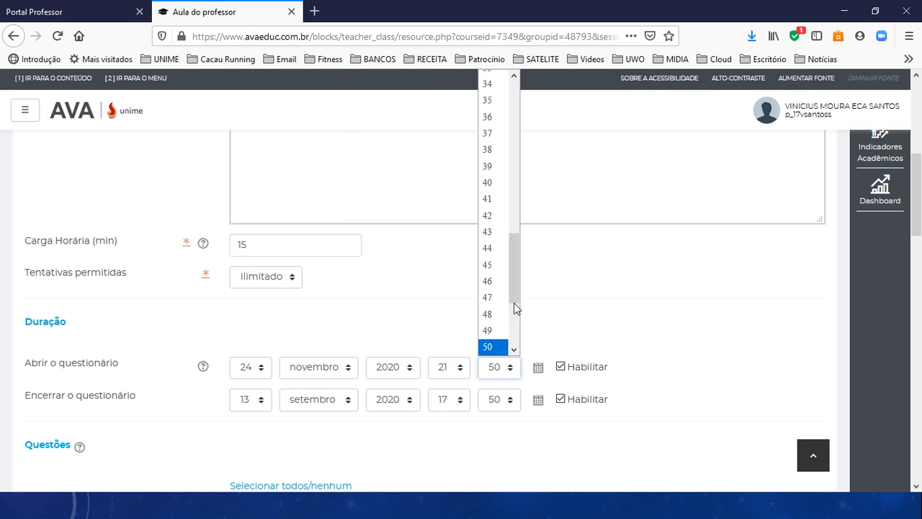
left_click_drag(514, 303, 510, 133)
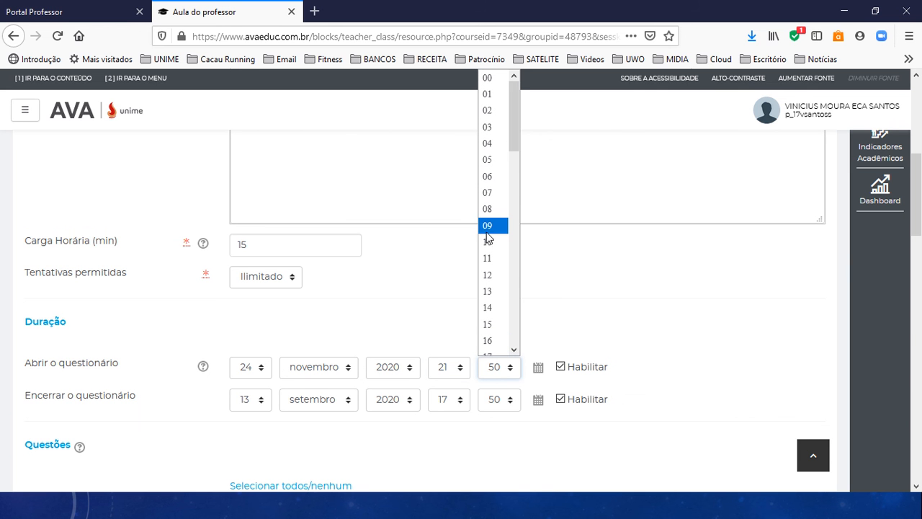
key("Escape")
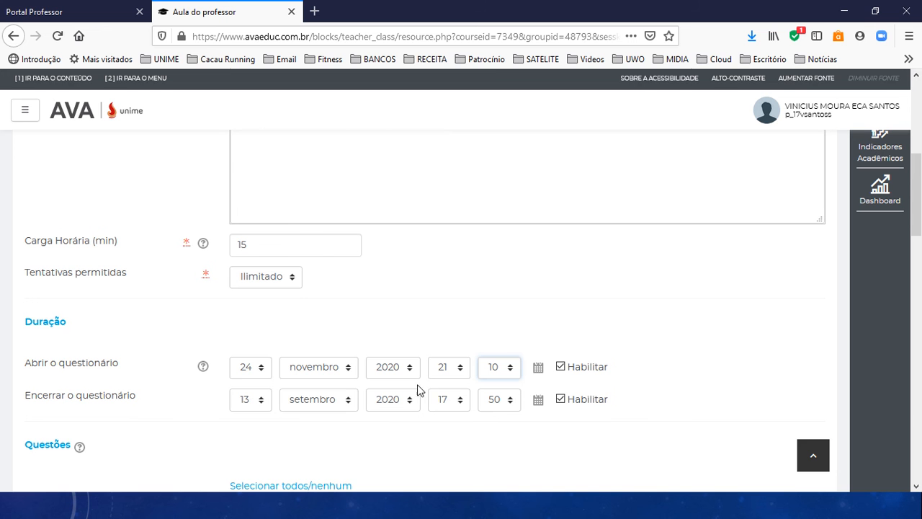
Set the questionnaire's closing date to 30 novembro 2020
left_click(538, 400)
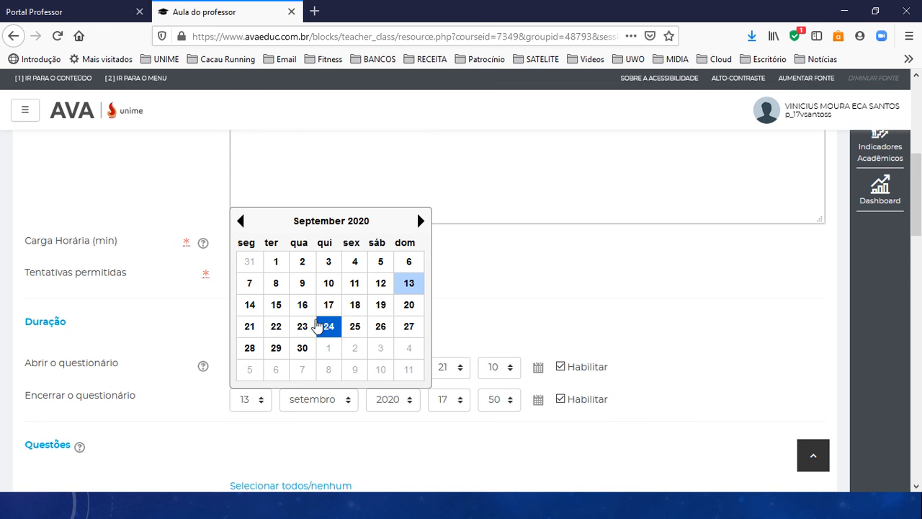
left_click(422, 222)
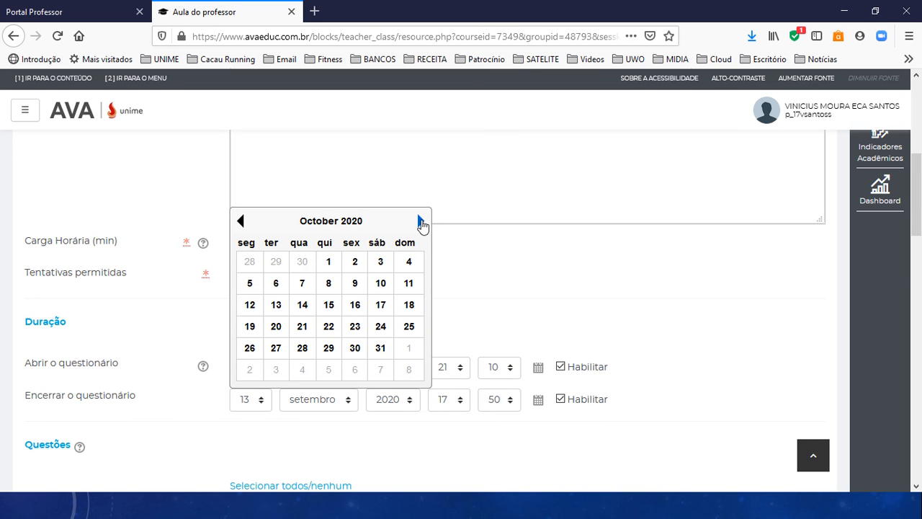
left_click(421, 222)
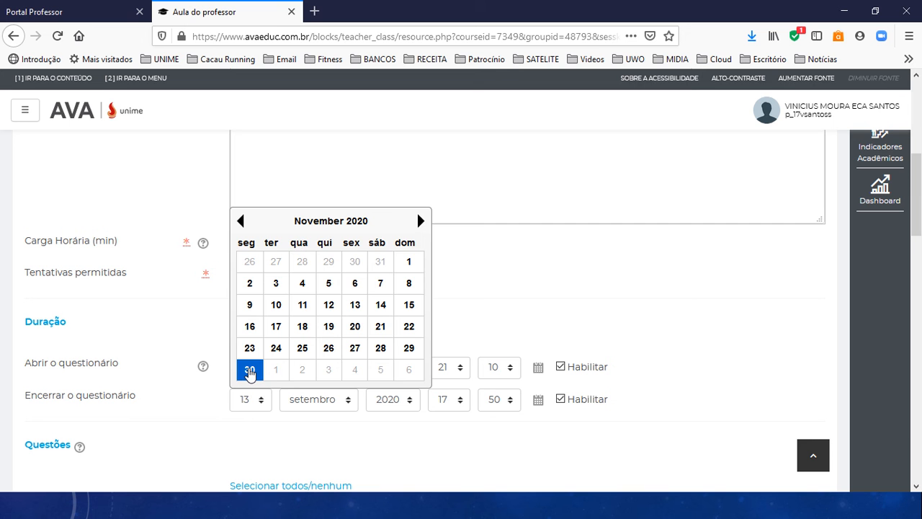
left_click(249, 371)
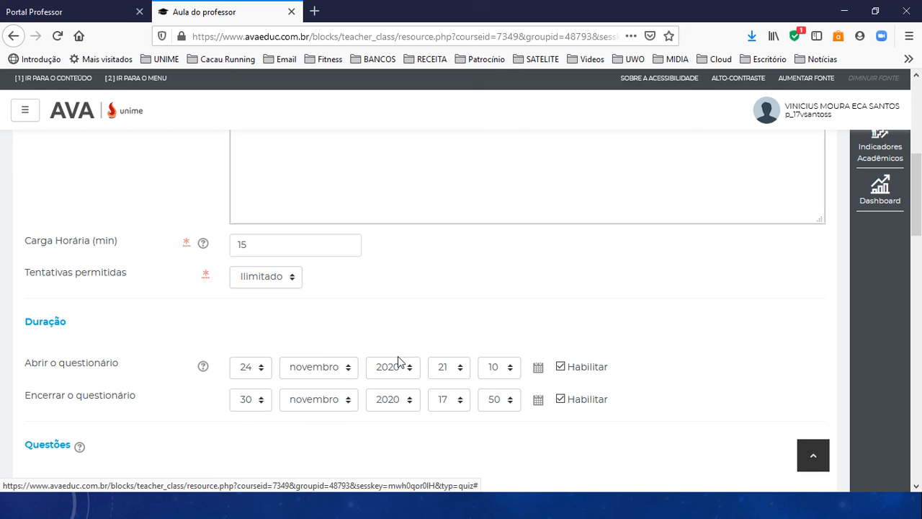
Set the questionnaire's closing time to 23:59
left_click(449, 402)
scroll(454, 379, "down", 2)
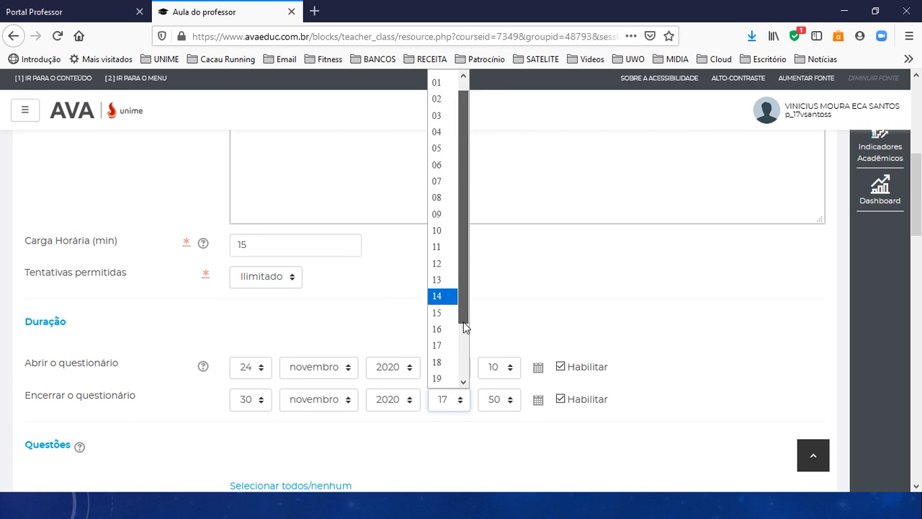
left_click(454, 379)
left_click(495, 406)
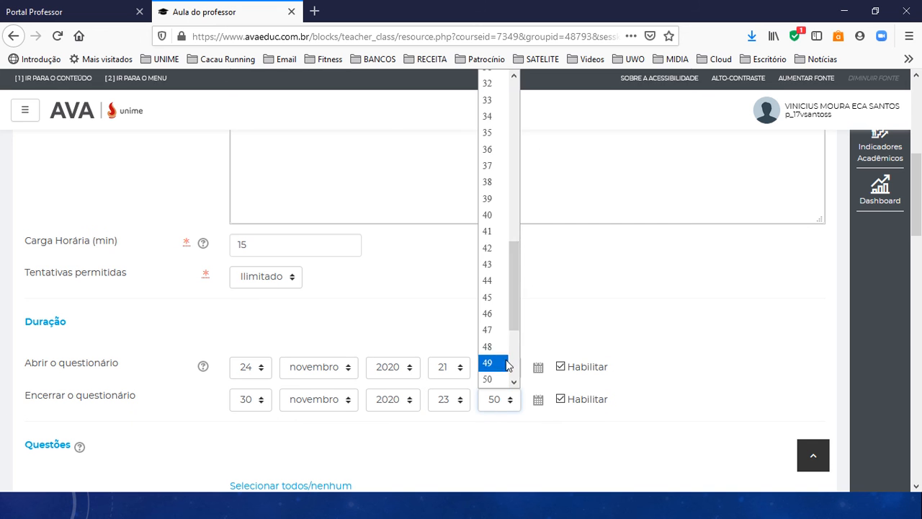
left_click_drag(510, 314, 513, 378)
left_click(493, 378)
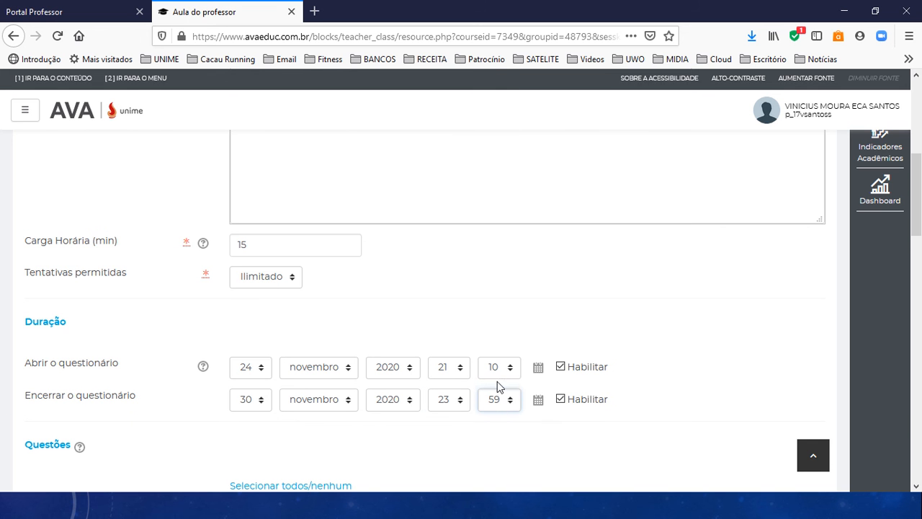
left_click(536, 324)
Select "Prescrição - Pós-aula #4.3 - Questão EXTRA!" from Meu banco de questões for the questionnaire
scroll(239, 324, "down", 3)
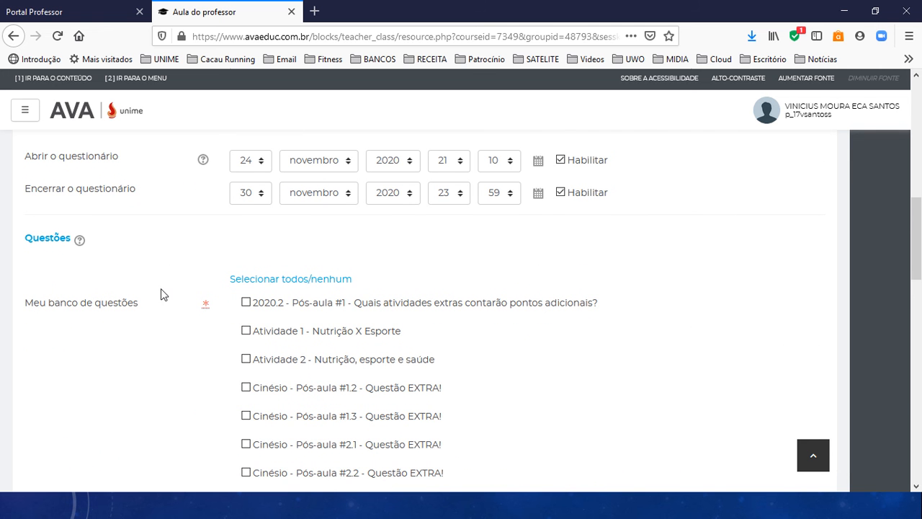
scroll(148, 316, "up", 10)
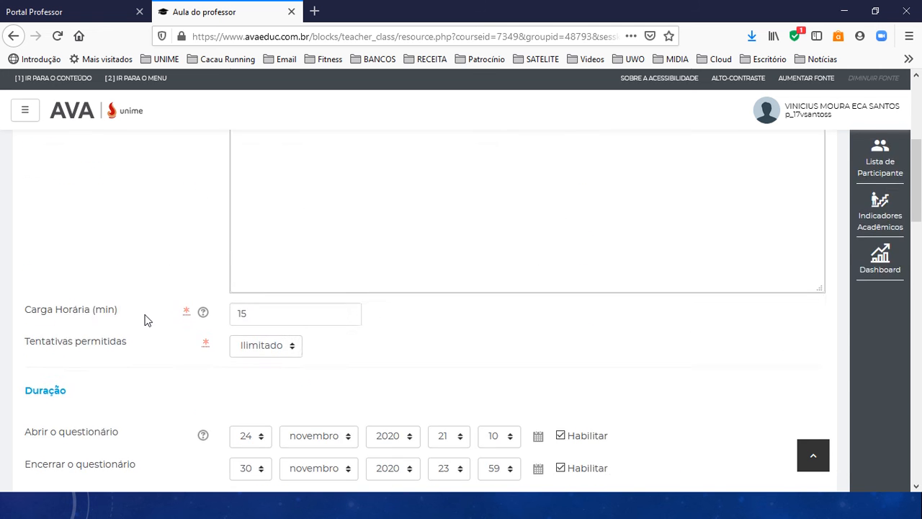
scroll(144, 319, "down", 10)
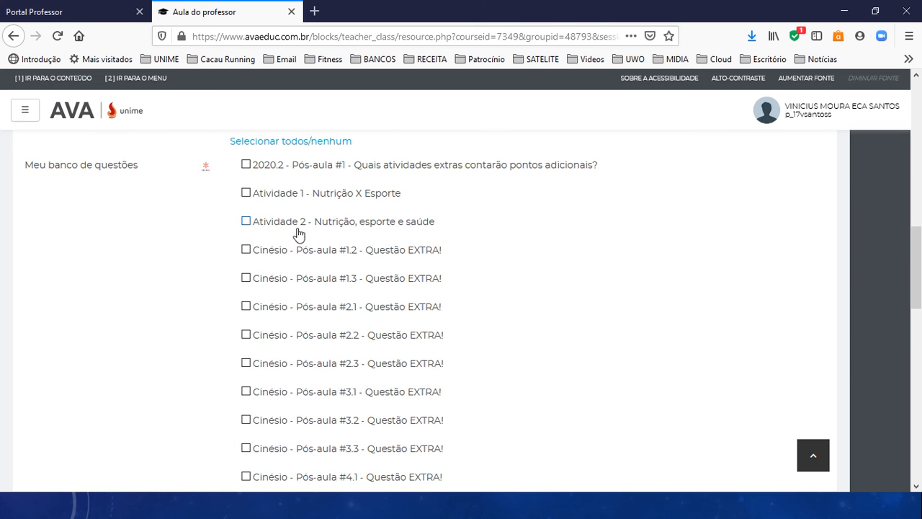
scroll(284, 337, "down", 1)
scroll(129, 243, "up", 3)
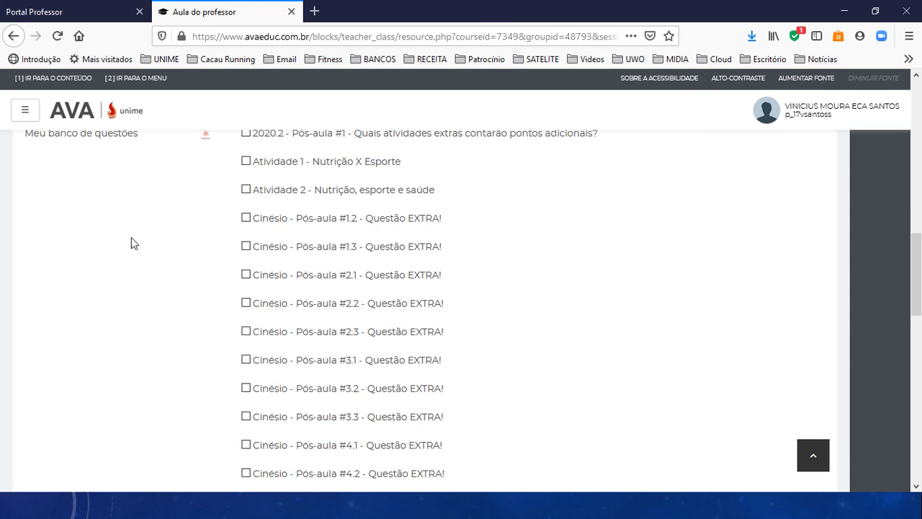
left_click_drag(26, 304, 134, 307)
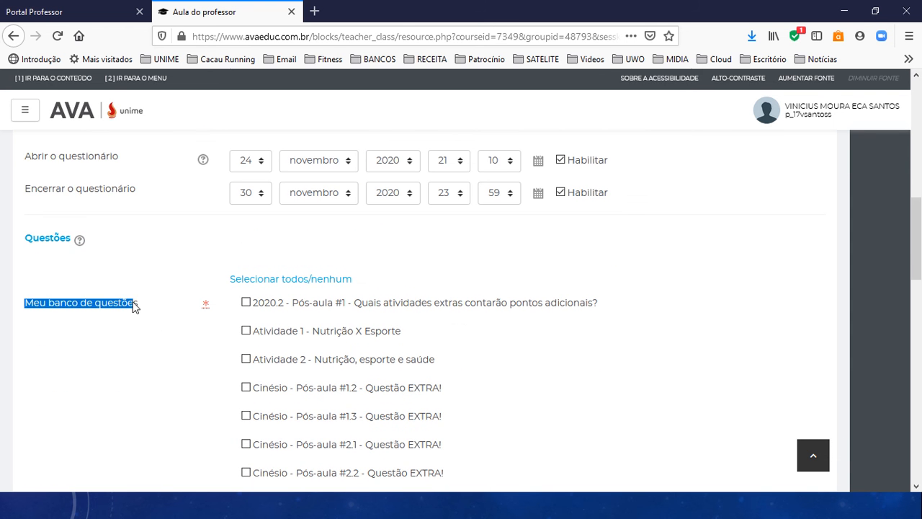
scroll(146, 323, "down", 4)
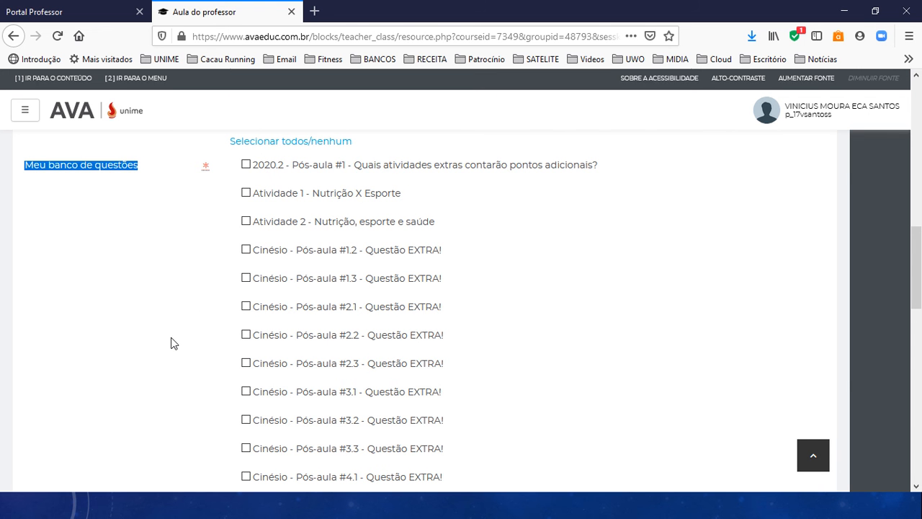
scroll(174, 338, "down", 5)
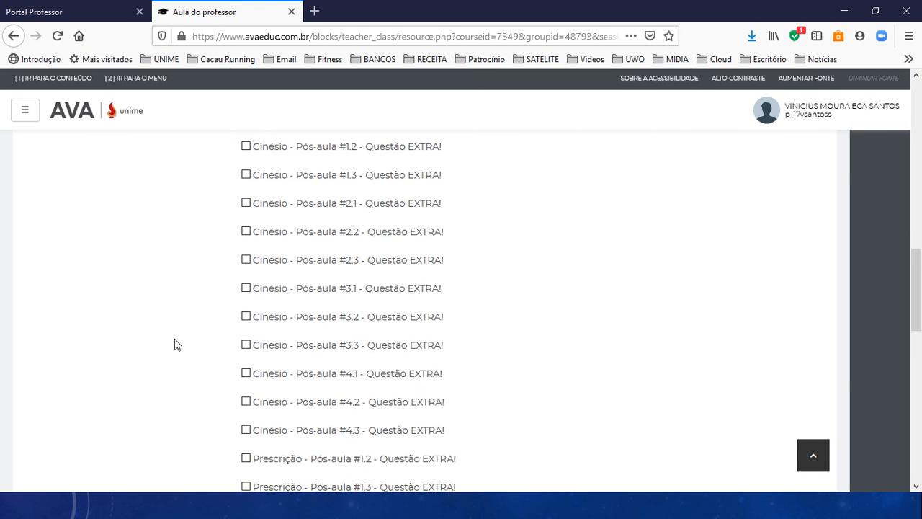
scroll(175, 339, "down", 4)
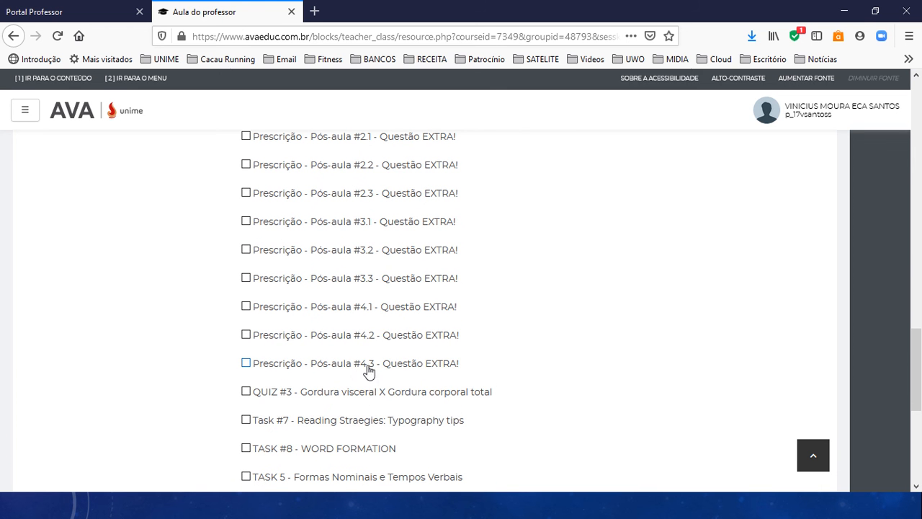
left_click(246, 363)
Set the questionnaire's Encontro to Pós-Aula under U4 - Seção 3
scroll(157, 348, "down", 2)
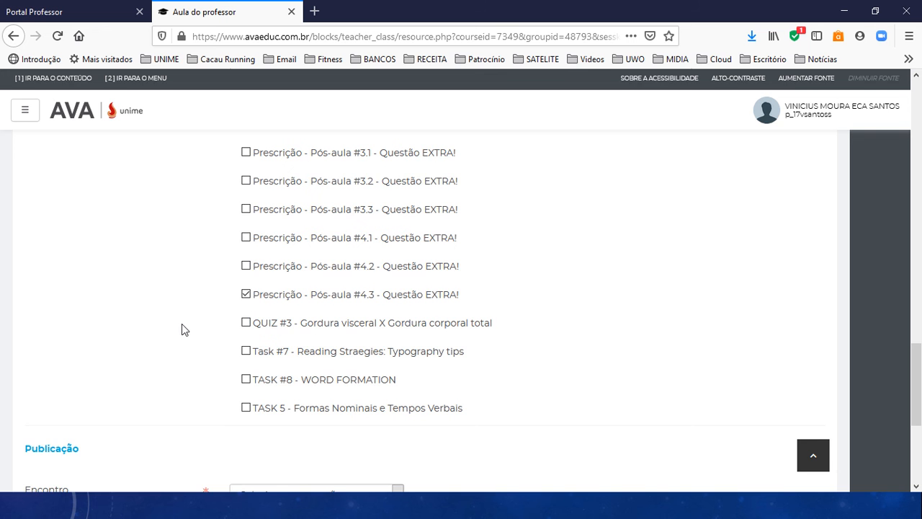
scroll(185, 325, "down", 6)
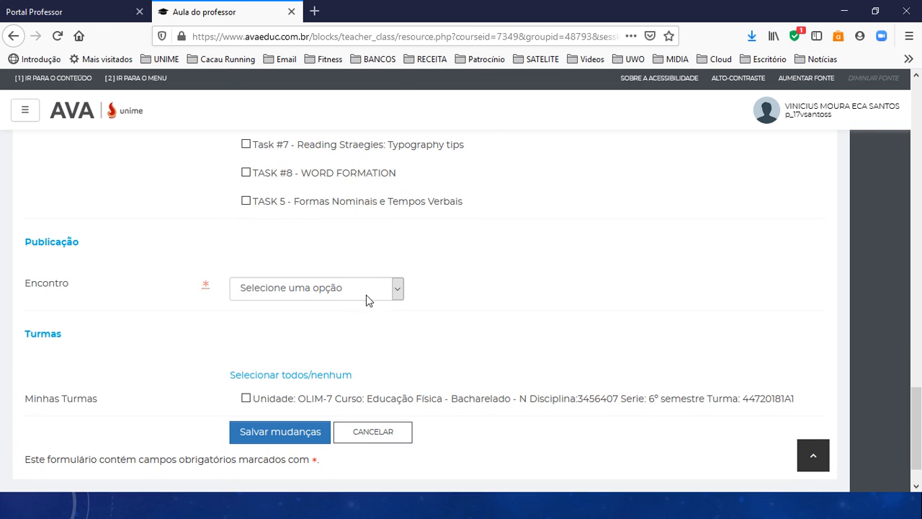
left_click(397, 288)
left_click_drag(401, 119, 397, 253)
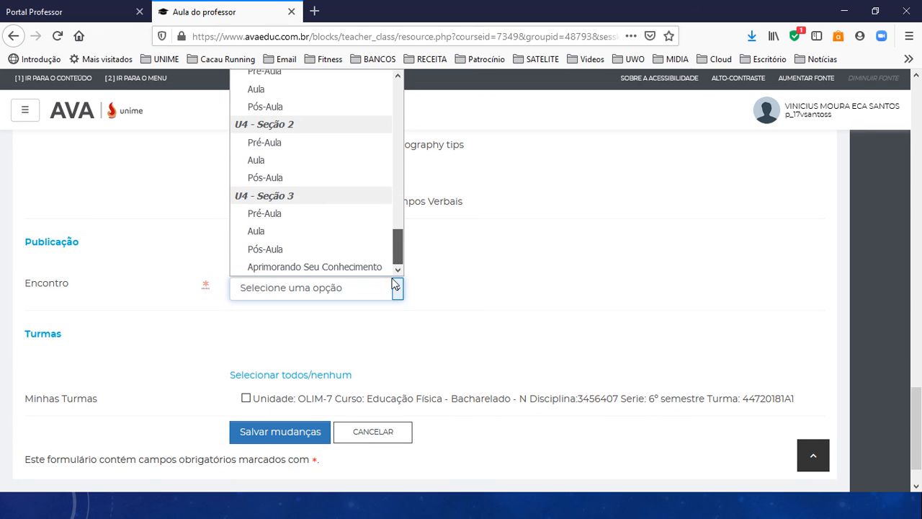
left_click(269, 248)
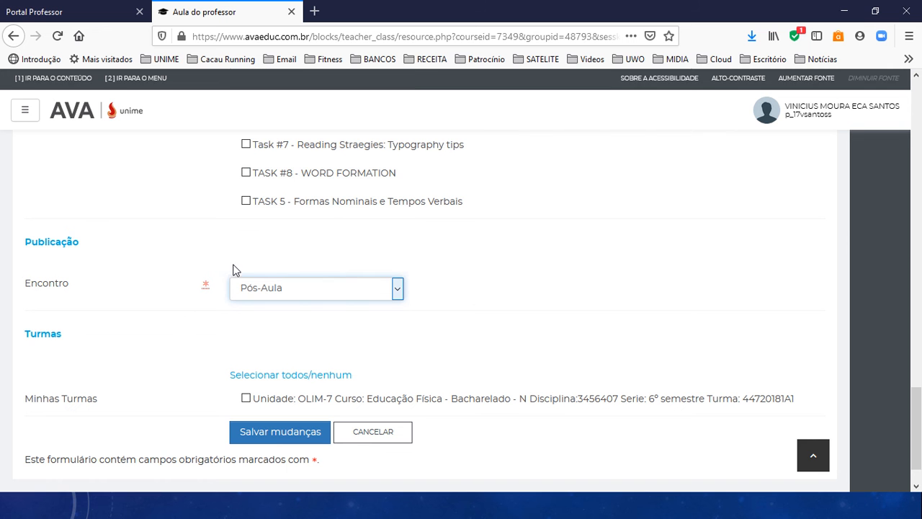
Assign the questionnaire to the OLIM-7 Educação Física - Bacharelado class and save the changes
left_click(247, 394)
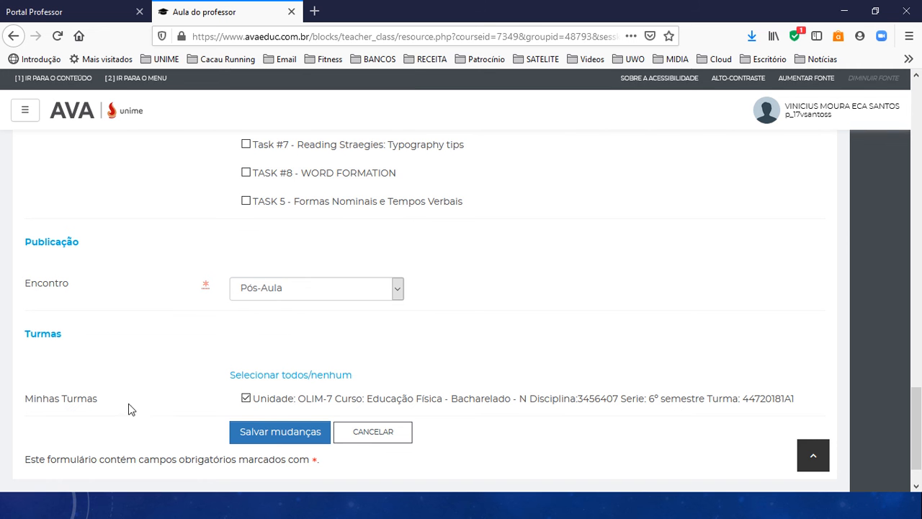
scroll(154, 386, "down", 1)
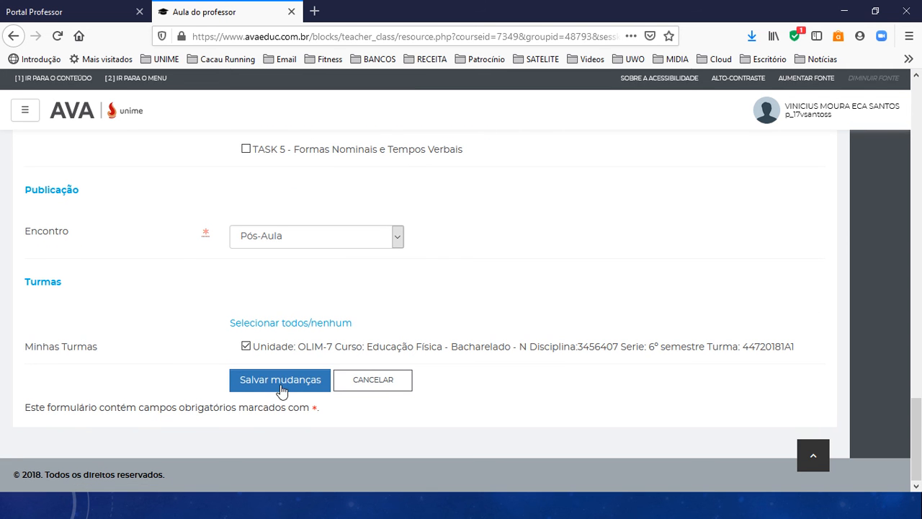
left_click(281, 384)
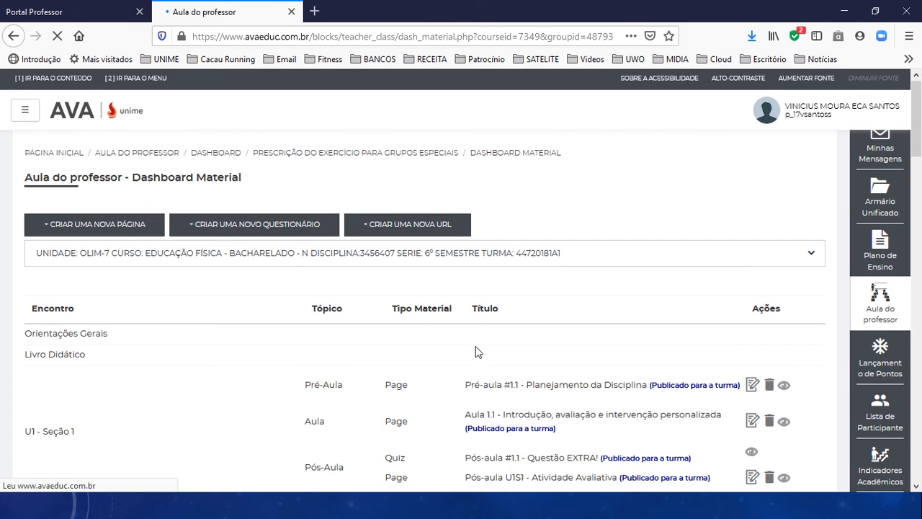
Check the U4 - Seção 3 entries in the Dashboard Material list
scroll(476, 349, "down", 10)
scroll(477, 358, "down", 15)
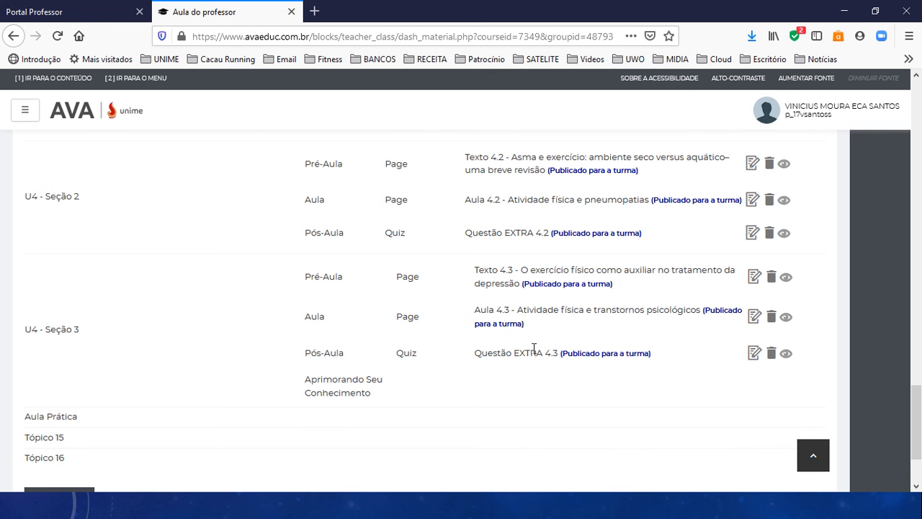
scroll(463, 347, "up", 20)
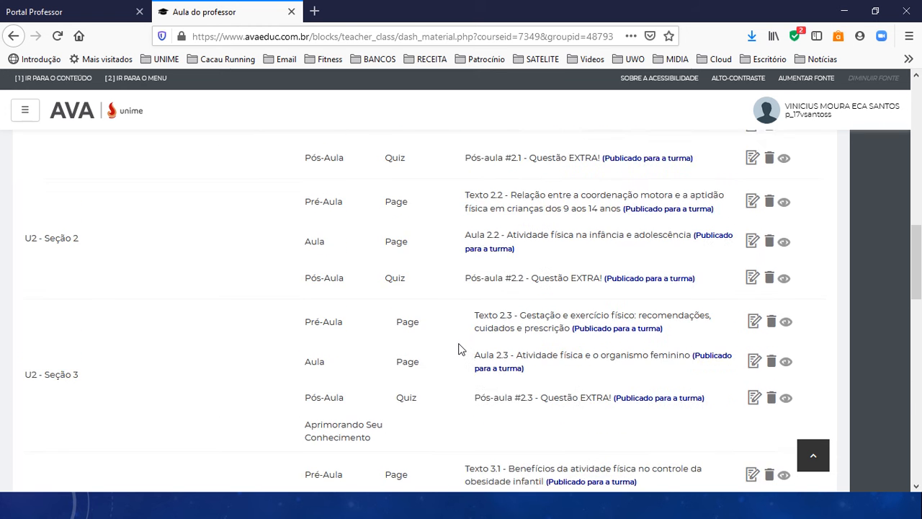
scroll(459, 348, "up", 3)
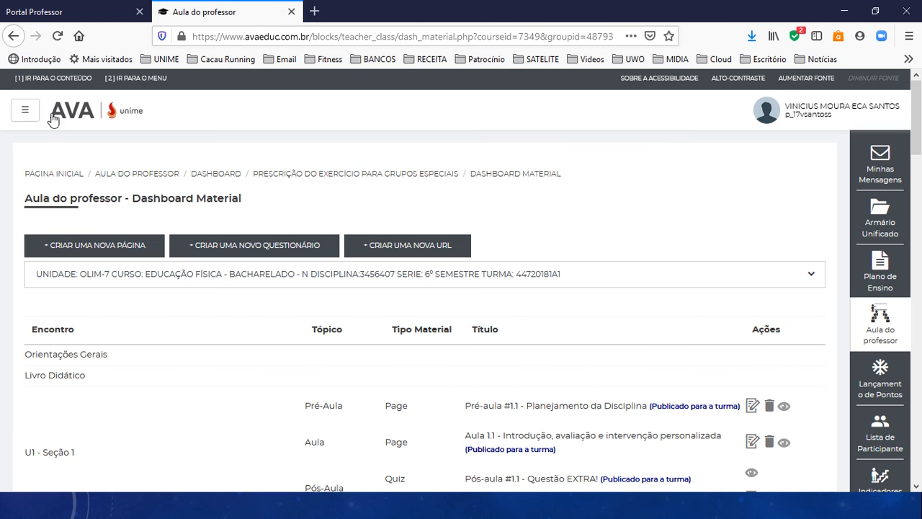
Find Prescrição do Exercício para Grupos Especiais among the enrolled courses and open its course page
left_click(24, 113)
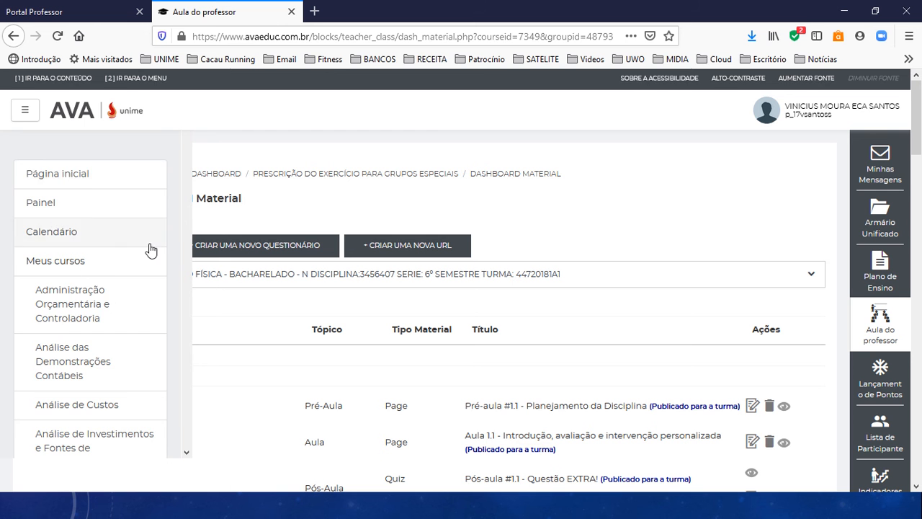
scroll(119, 273, "down", 1)
scroll(118, 272, "down", 6)
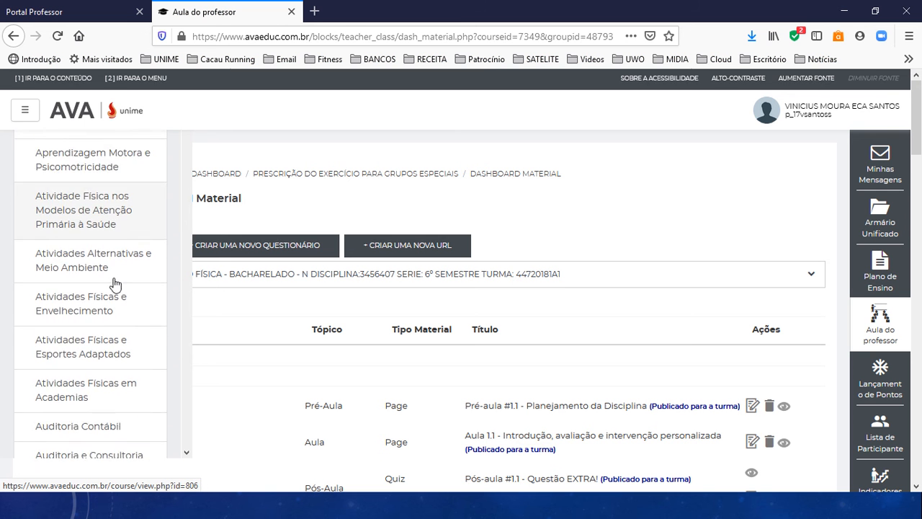
scroll(114, 287, "down", 3)
left_click_drag(183, 140, 159, 407)
scroll(161, 411, "down", 5)
scroll(168, 404, "up", 5)
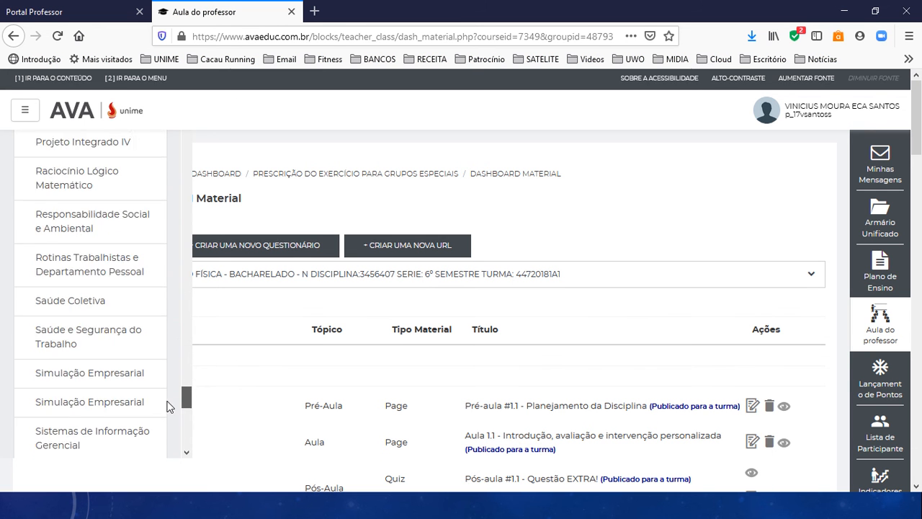
scroll(169, 396, "up", 4)
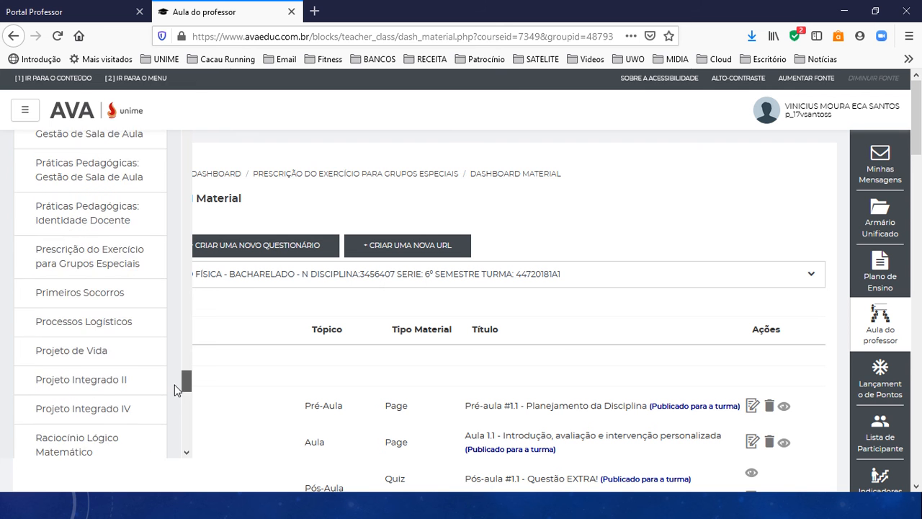
left_click(119, 300)
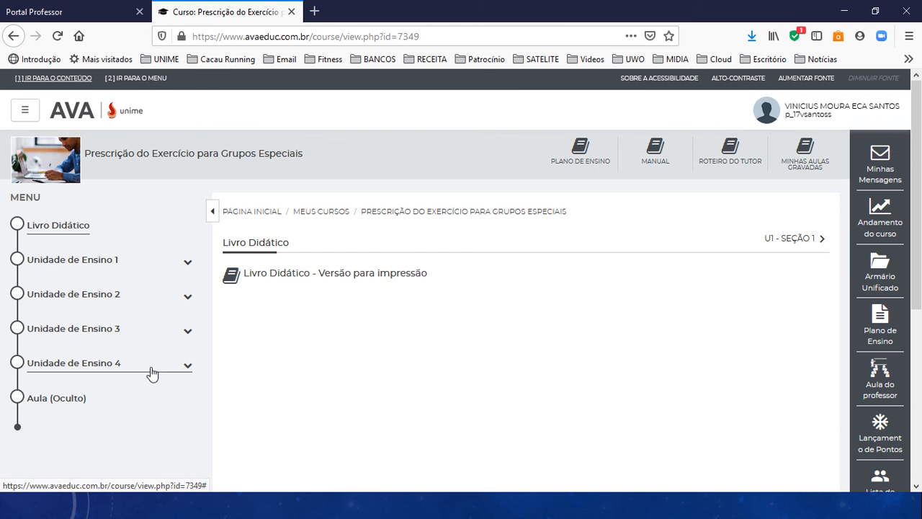
Expand Unidade de Ensino 4 and open U4 - Seção 3 on the course page
left_click(151, 372)
scroll(149, 356, "down", 3)
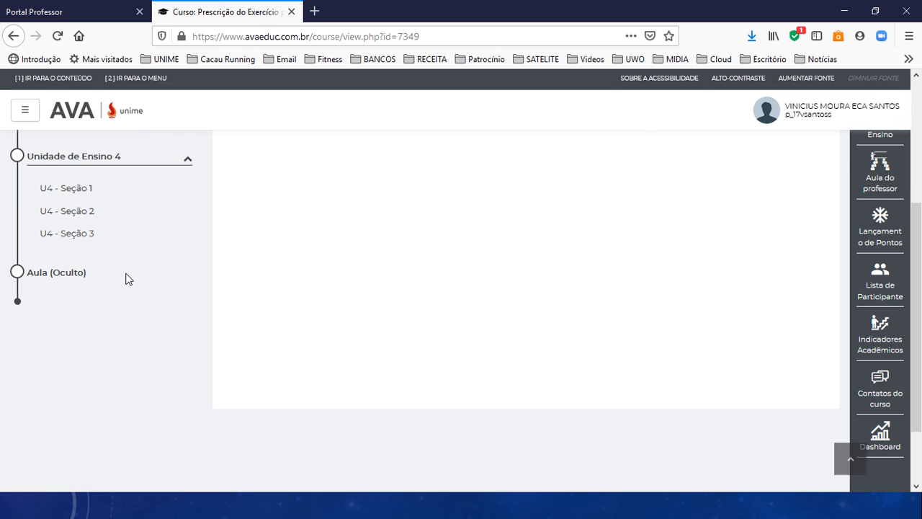
left_click(70, 239)
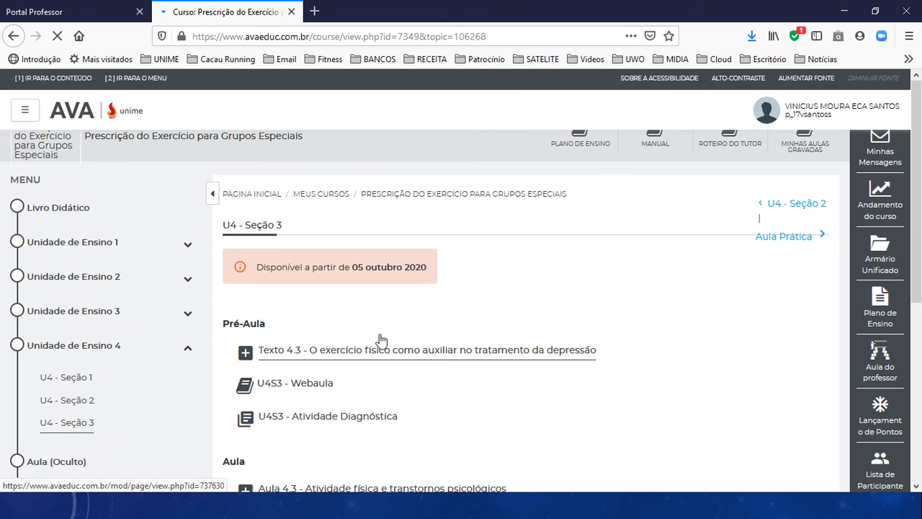
Review the posted section materials, view the Texto 4.3 page, and return to U4 - Seção 3
scroll(354, 317, "down", 2)
scroll(354, 329, "down", 1)
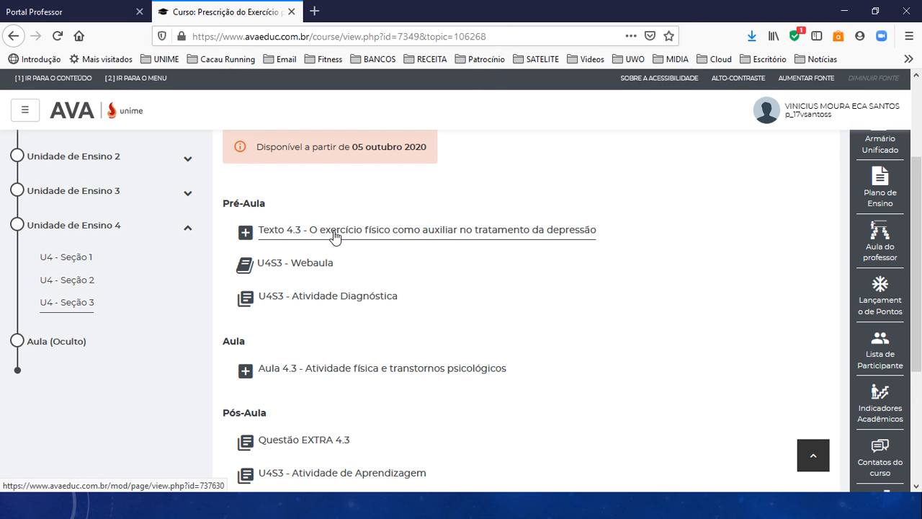
left_click(335, 236)
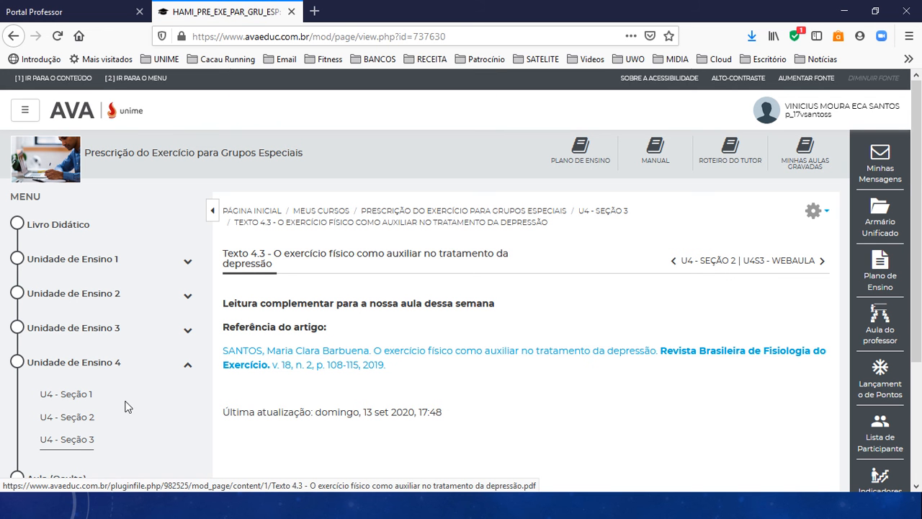
left_click(85, 446)
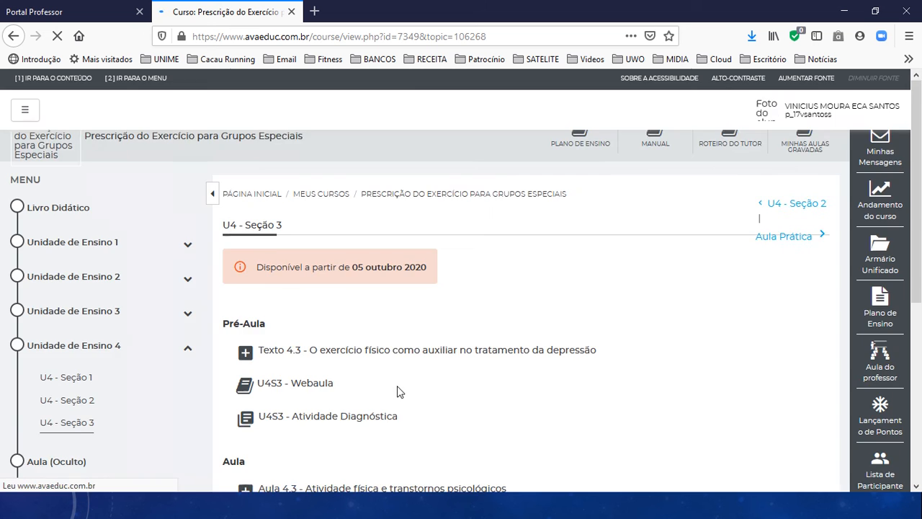
View the Aula 4.3 - Atividade física e transtornos psicológicos page and return to U4 - Seção 3
scroll(387, 381, "down", 3)
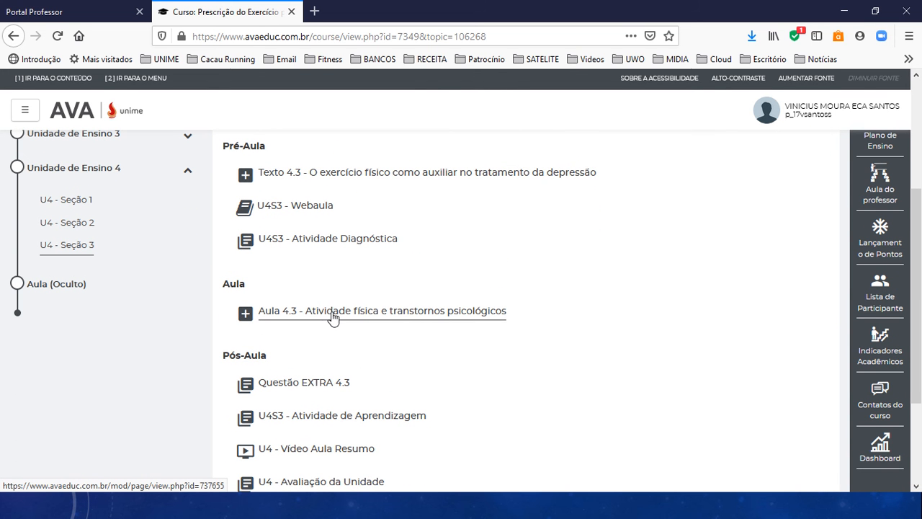
left_click(336, 319)
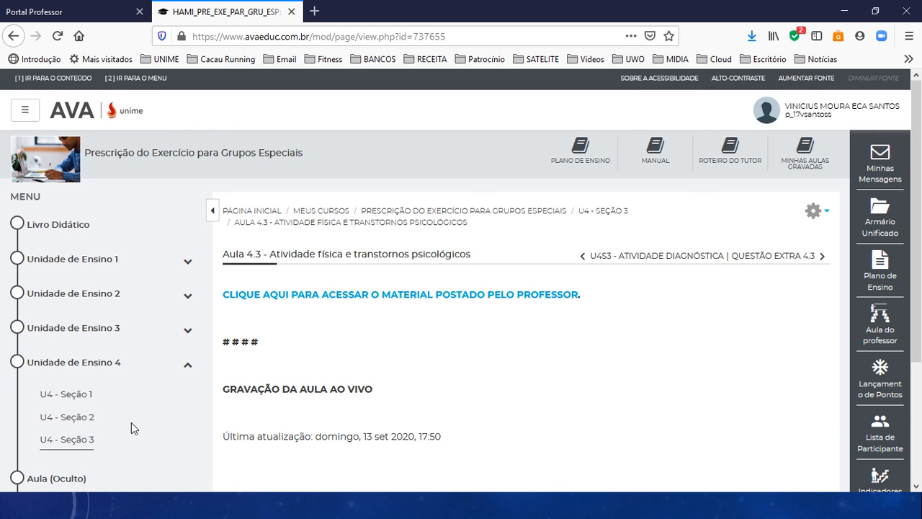
left_click(81, 448)
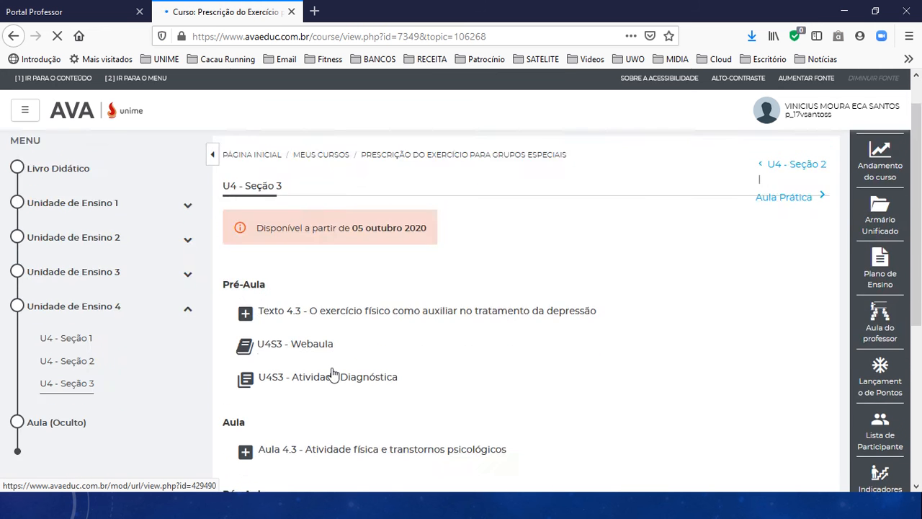
Open Questão EXTRA 4.3 under Pós-Aula and check the questionnaire's opening and closing dates
scroll(345, 374, "down", 3)
scroll(301, 292, "up", 1)
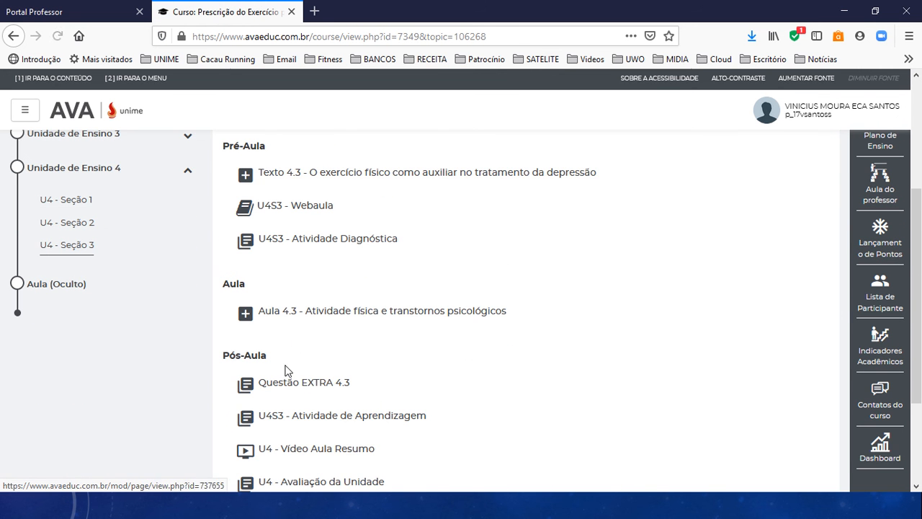
scroll(292, 389, "down", 1)
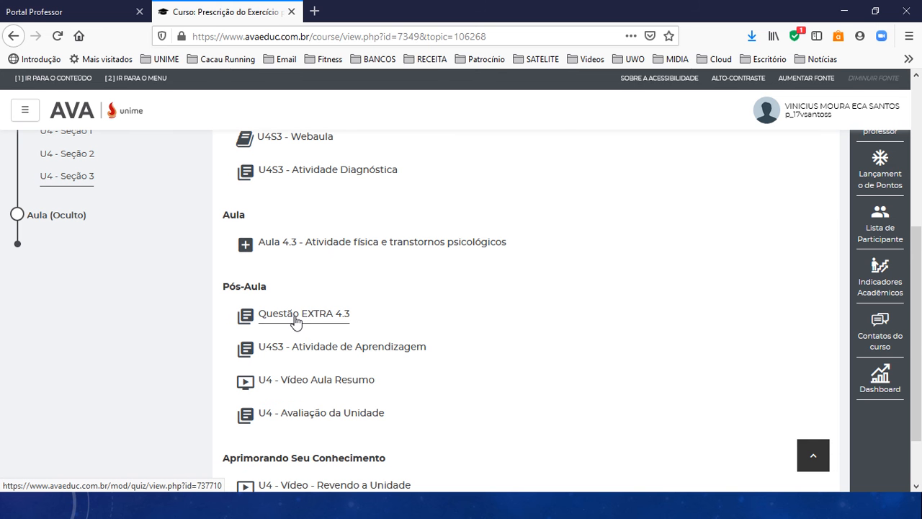
left_click(295, 321)
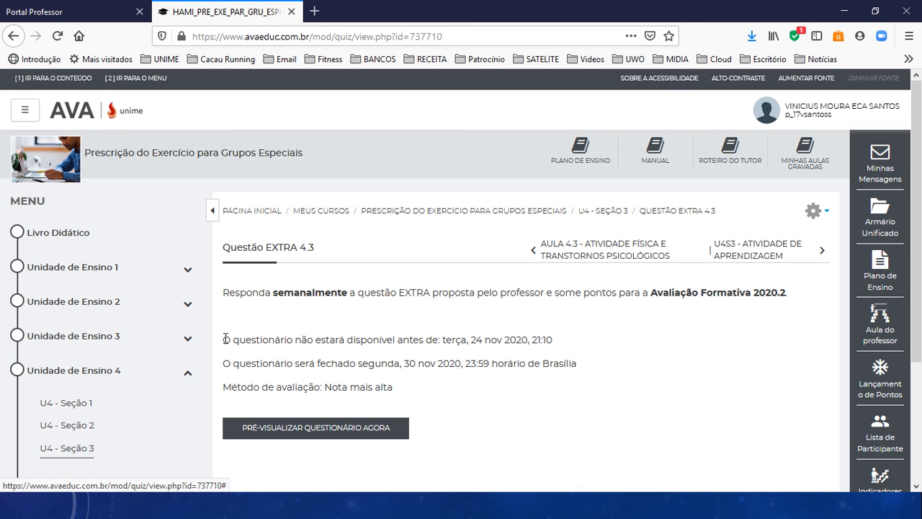
left_click_drag(226, 339, 547, 338)
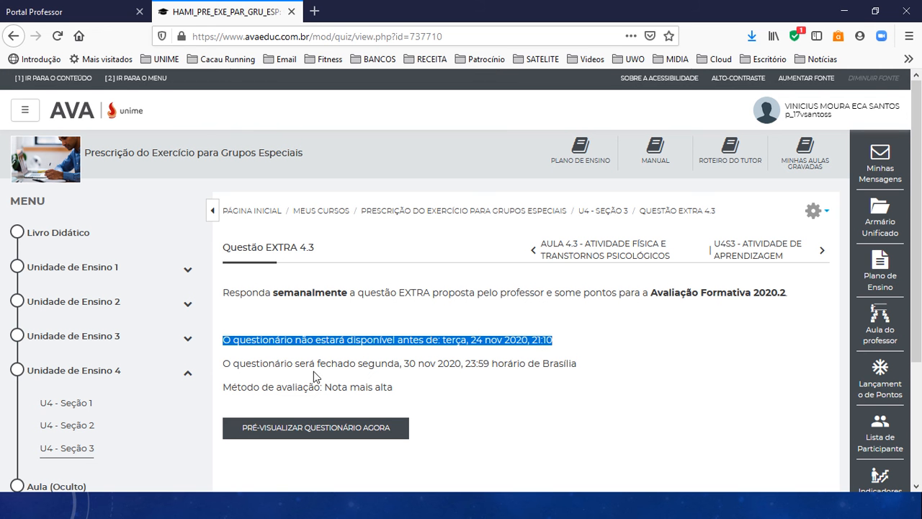
left_click_drag(231, 364, 498, 367)
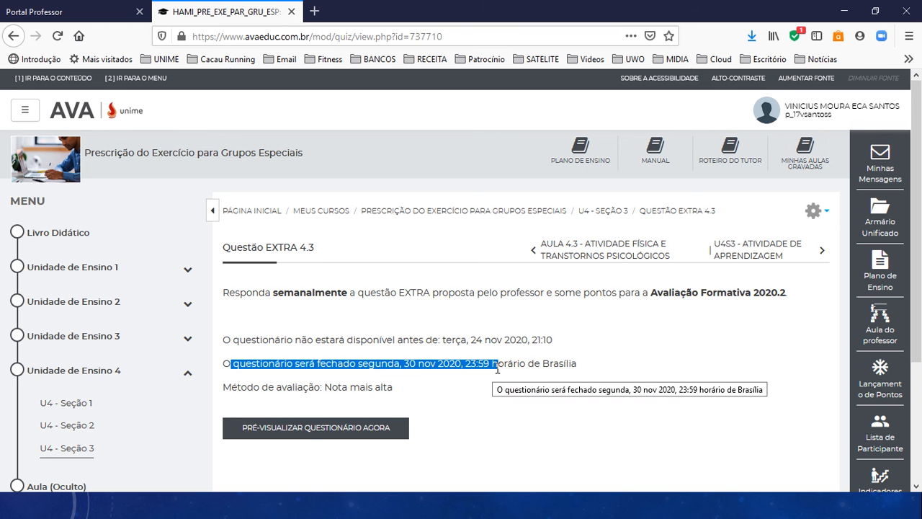
Preview the Questão EXTRA 4.3 questionnaire and review its availability notice, question text and answer alternatives
left_click(317, 431)
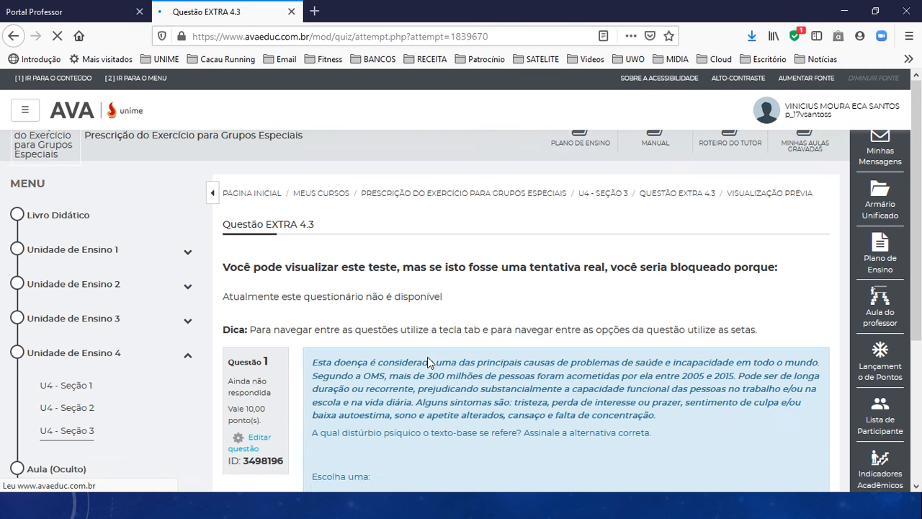
scroll(421, 338, "down", 3)
scroll(425, 307, "up", 2)
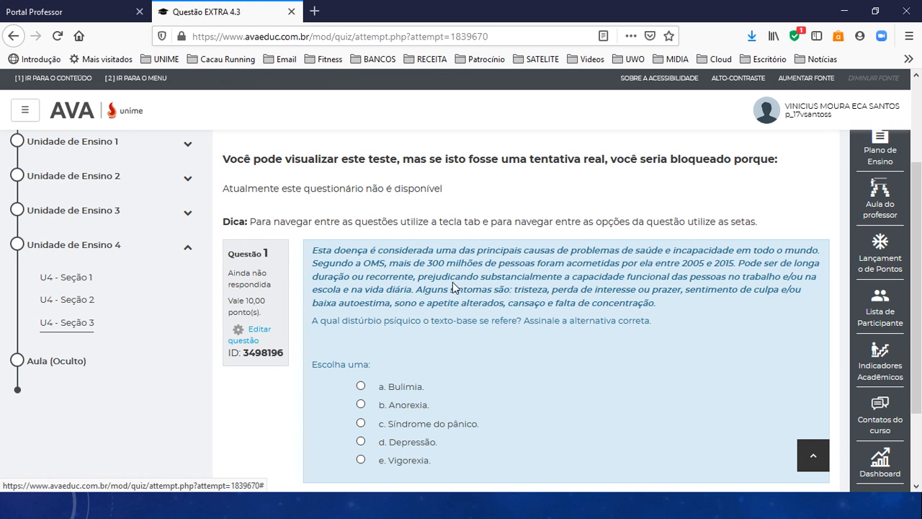
scroll(545, 337, "down", 2)
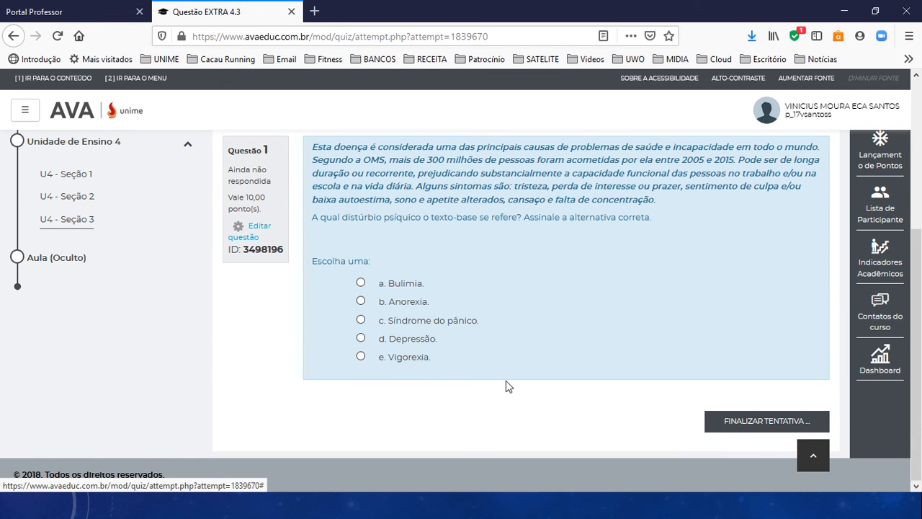
scroll(506, 380, "up", 3)
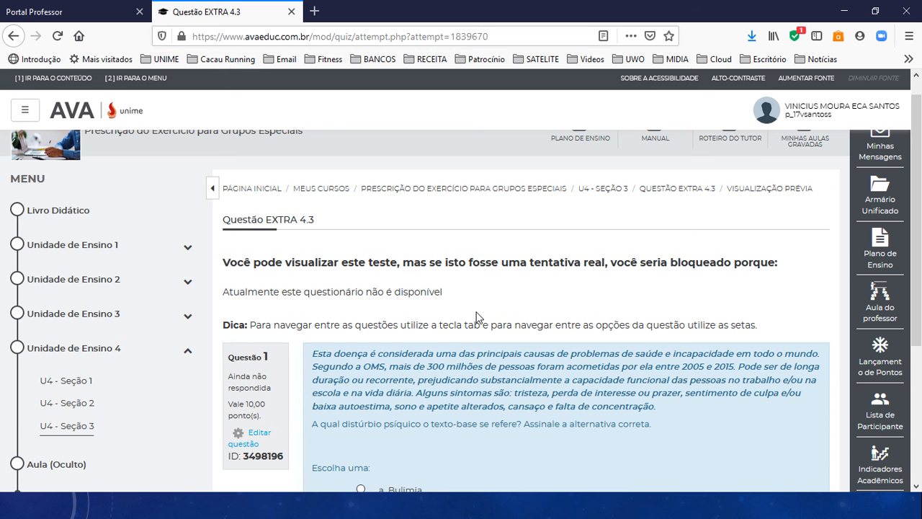
scroll(483, 319, "up", 1)
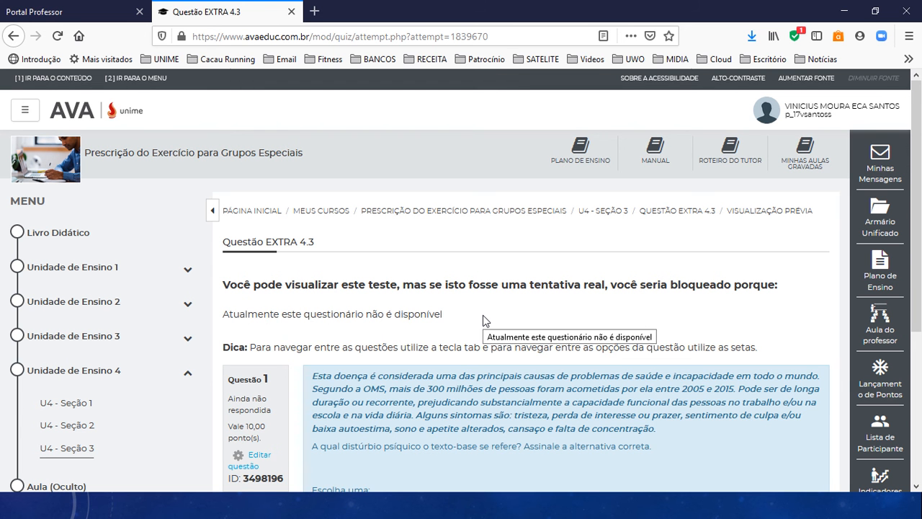
Switch to the running PowerPoint slide show with the "Vamos para o tutorial" slide
key("alt+Tab")
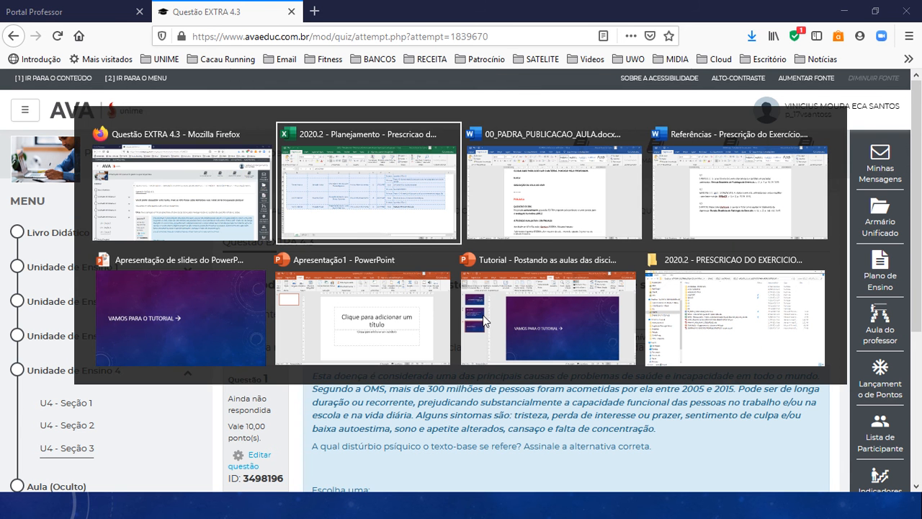
key("Tab")
key("Tab")
key("Tab")
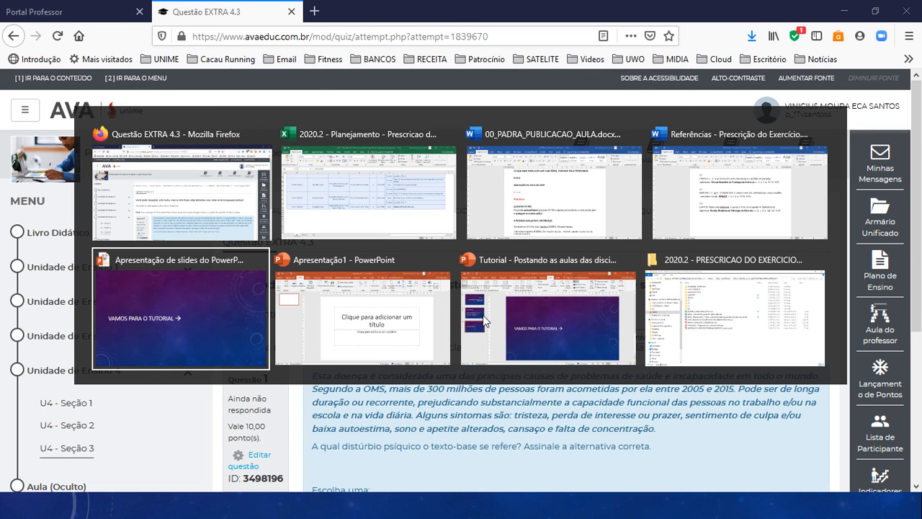
key("alt")
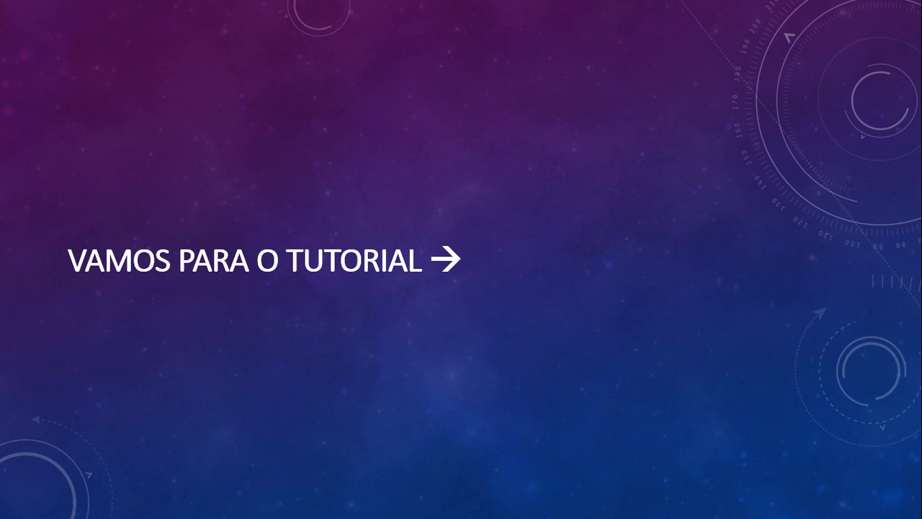